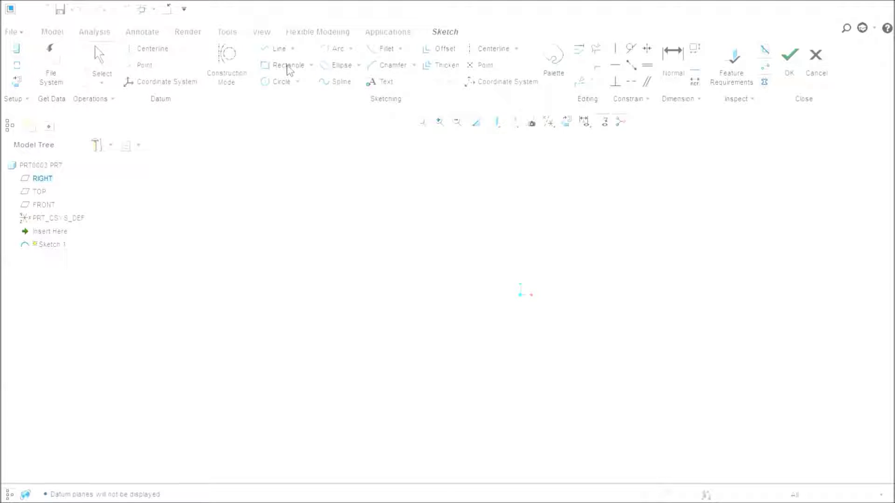
- Draw a rectangle beside the origin from two corner points
click(288, 68)
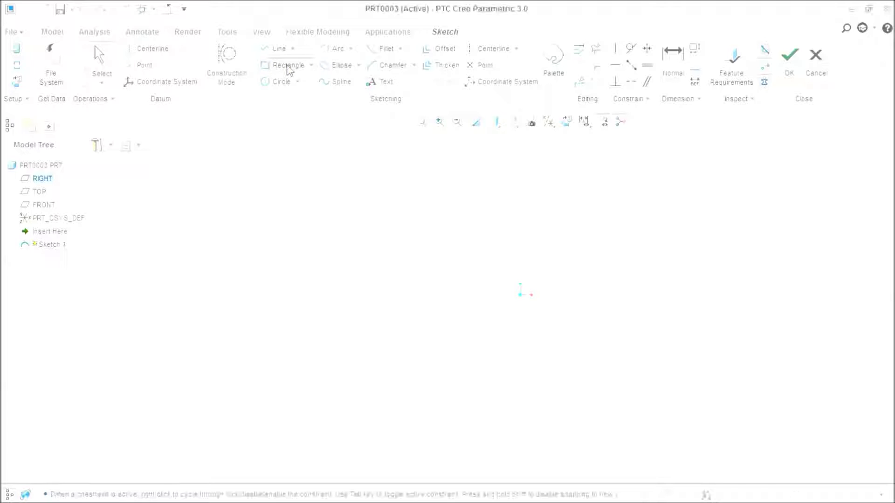
click(374, 294)
click(498, 208)
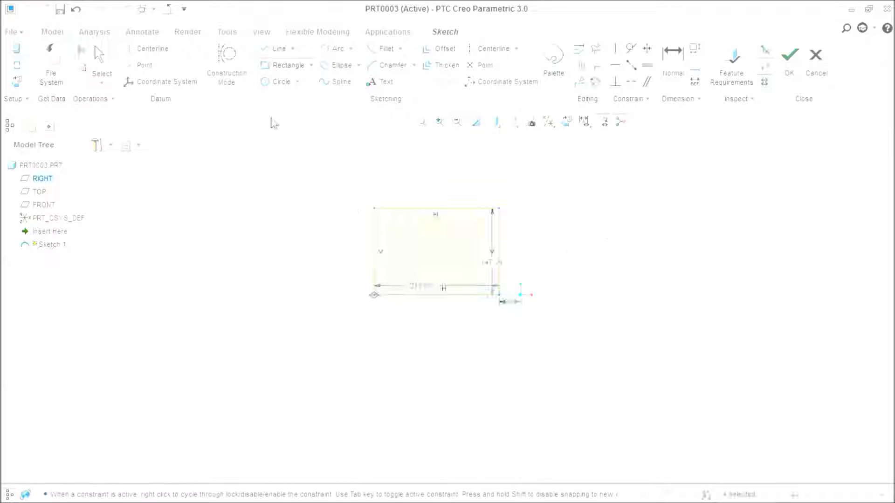
click(288, 65)
click(225, 301)
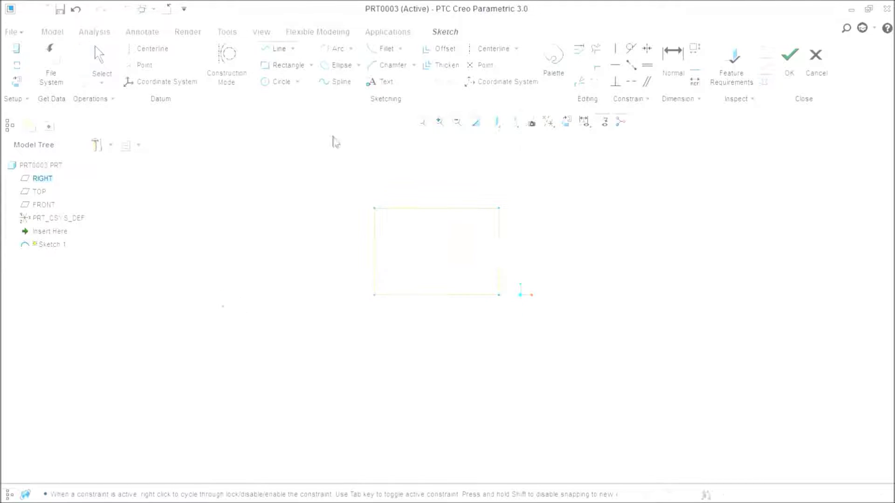
- Draw a horizontal base line and a vertical wall line to its right
click(278, 48)
click(224, 308)
click(506, 409)
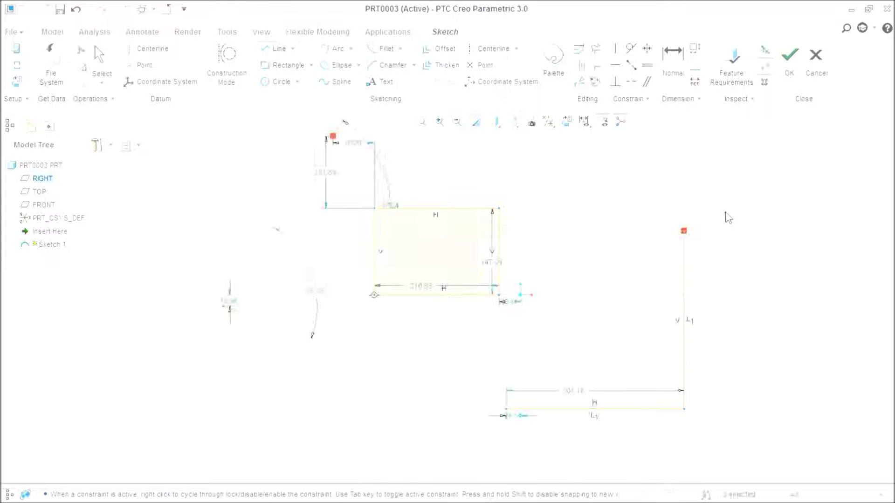
- Dimension the right wall height as 301.18 and the upper vertex 160.63 above the wall top
click(684, 67)
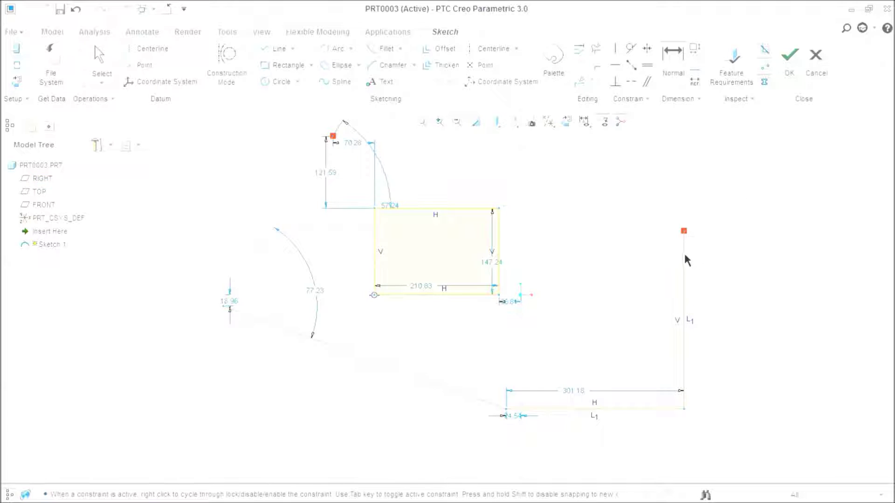
middle_click(718, 242)
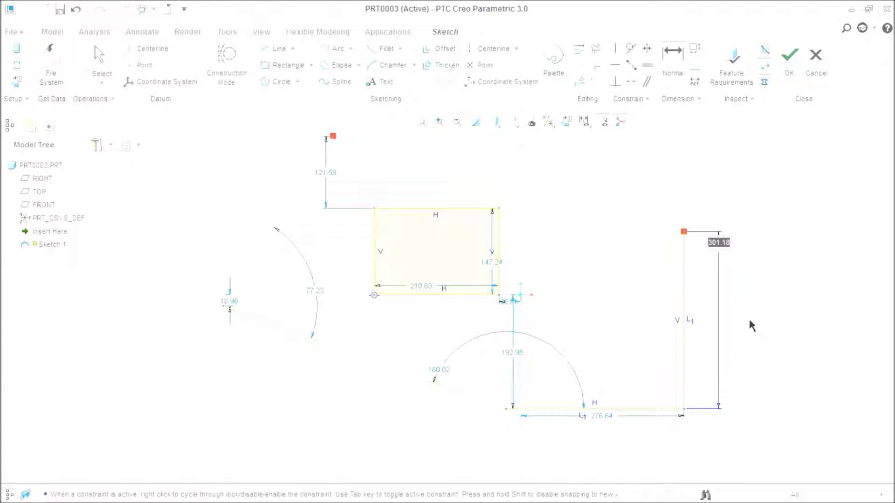
key(Return)
click(698, 168)
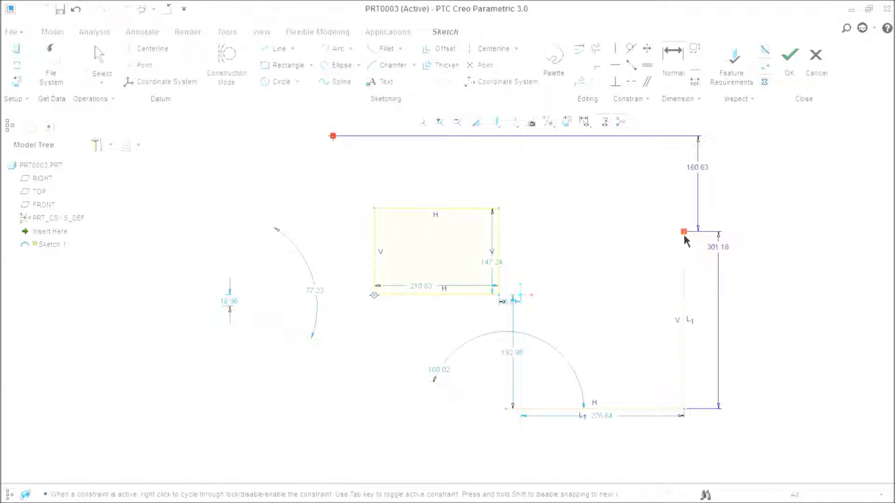
- Dimension the red vertices 615.87 apart and delete the conflicting 594.55 horizontal dimension
middle_click(528, 163)
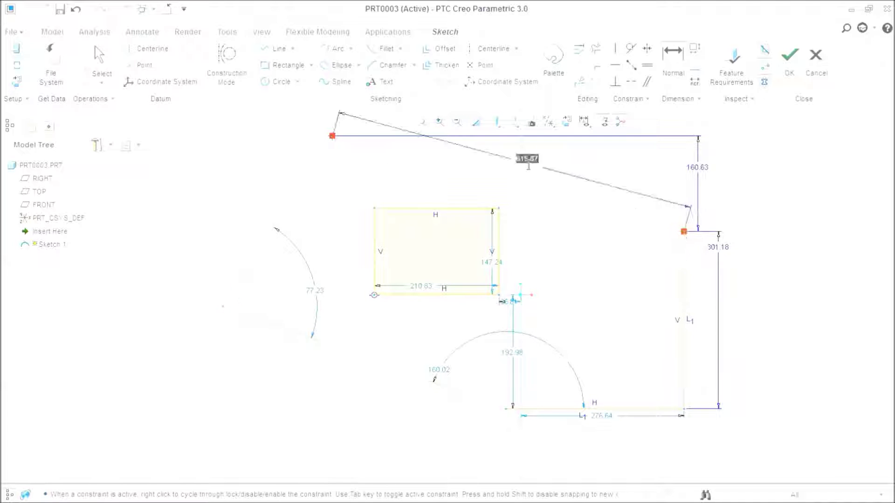
key(Return)
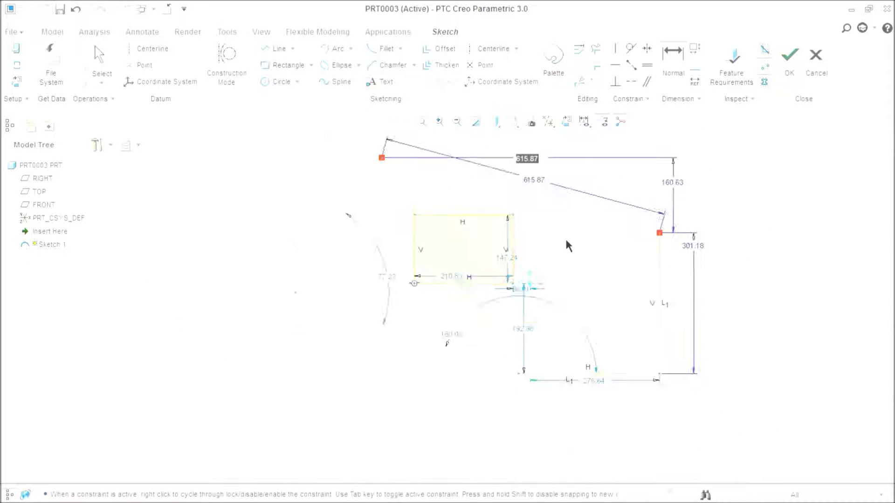
scroll(552, 173, up, 2)
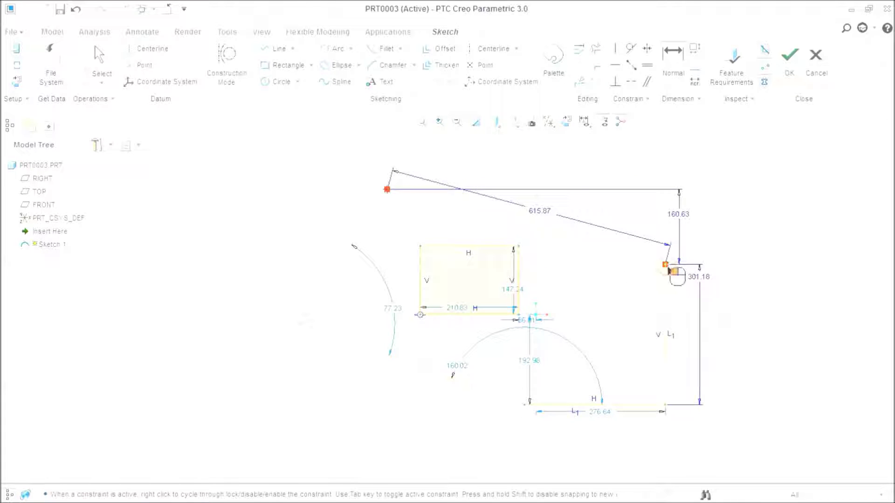
middle_click(530, 159)
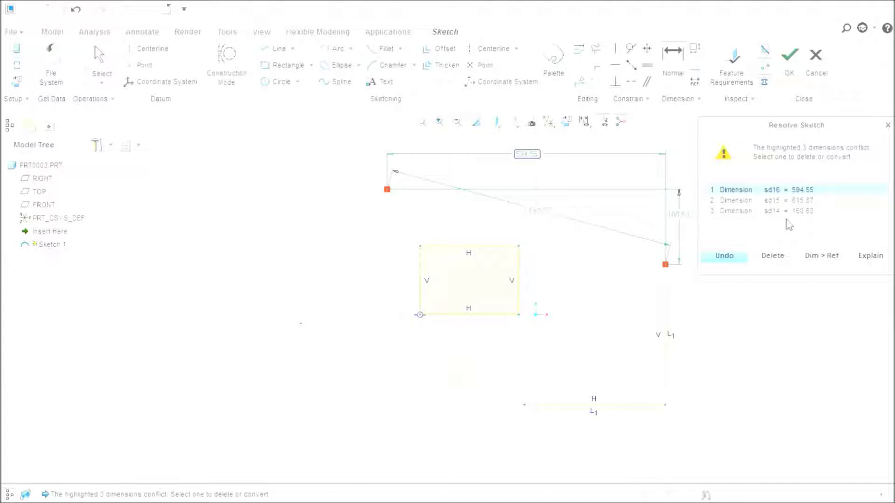
click(776, 201)
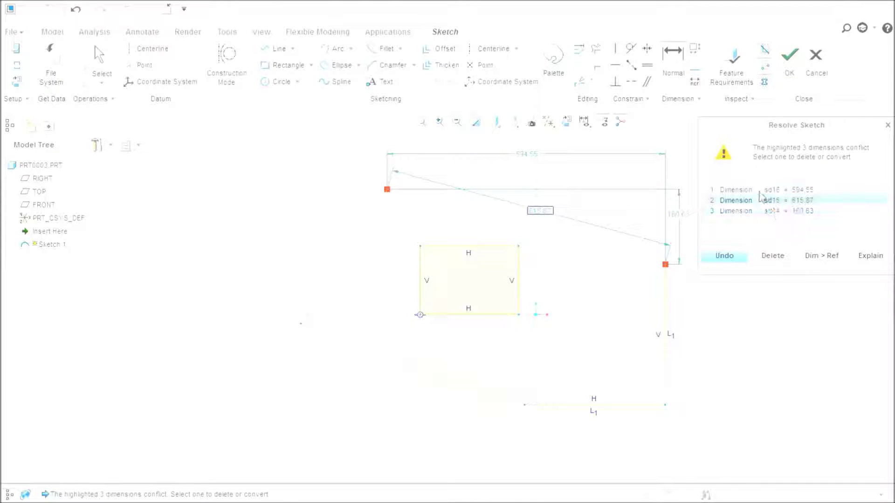
click(764, 191)
click(772, 256)
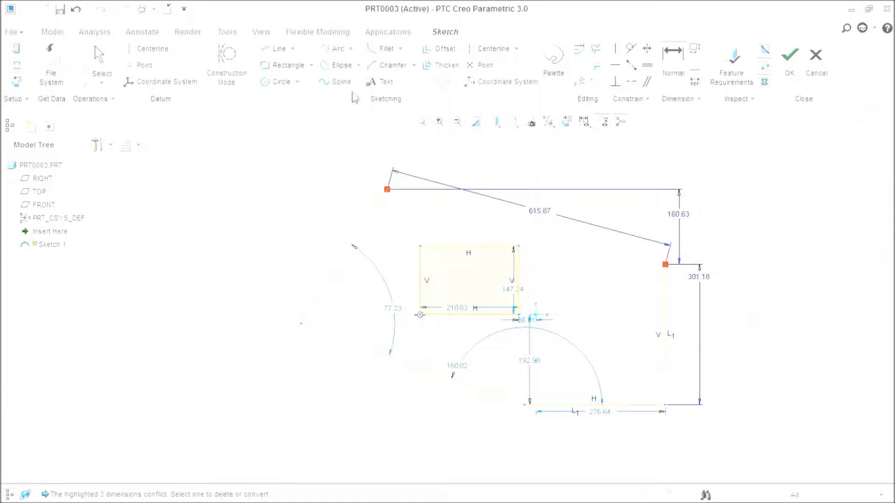
click(289, 82)
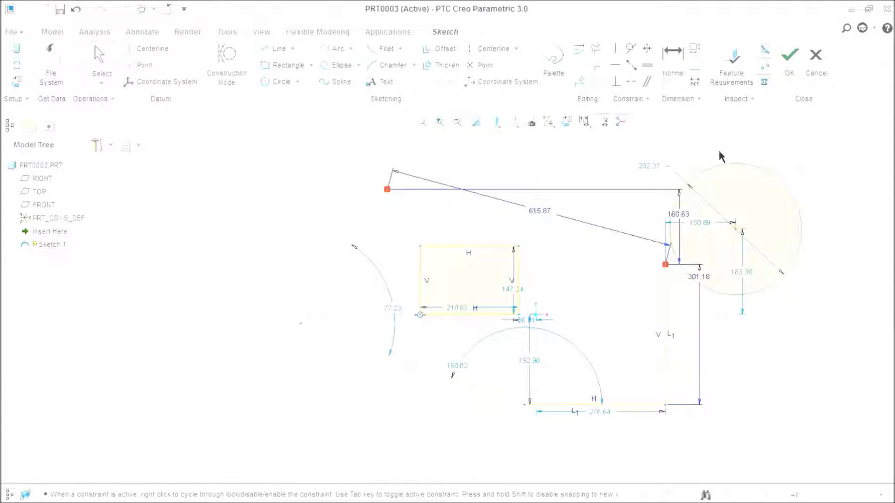
- Dimension the circle, then replace its diameter with a strong 282.38 linear size dimension
middle_click(759, 189)
key(Return)
right_click(745, 191)
click(797, 285)
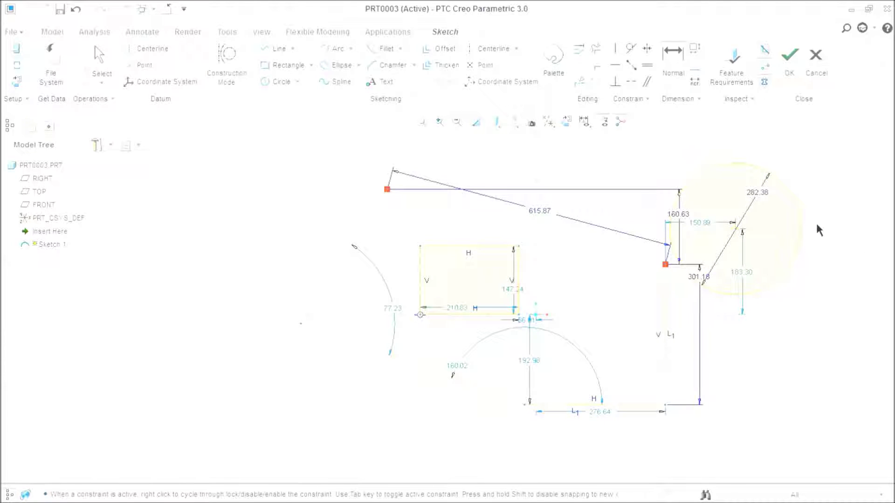
click(758, 192)
key(Delete)
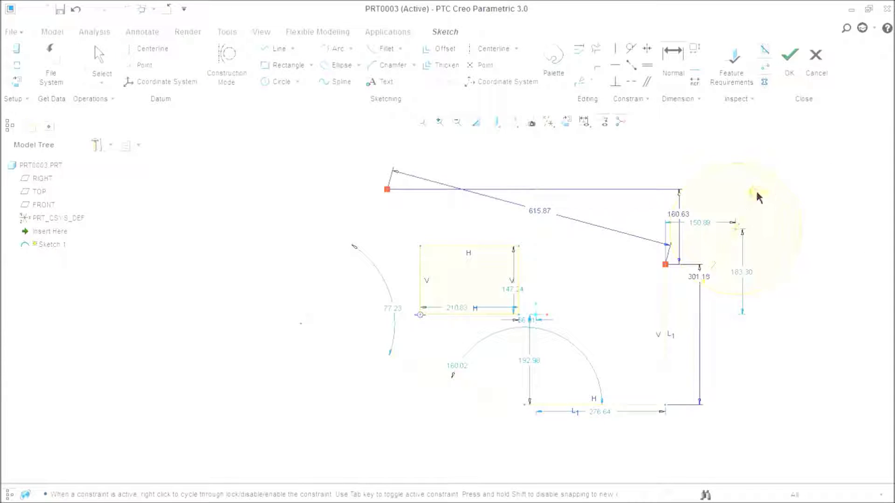
right_click(764, 212)
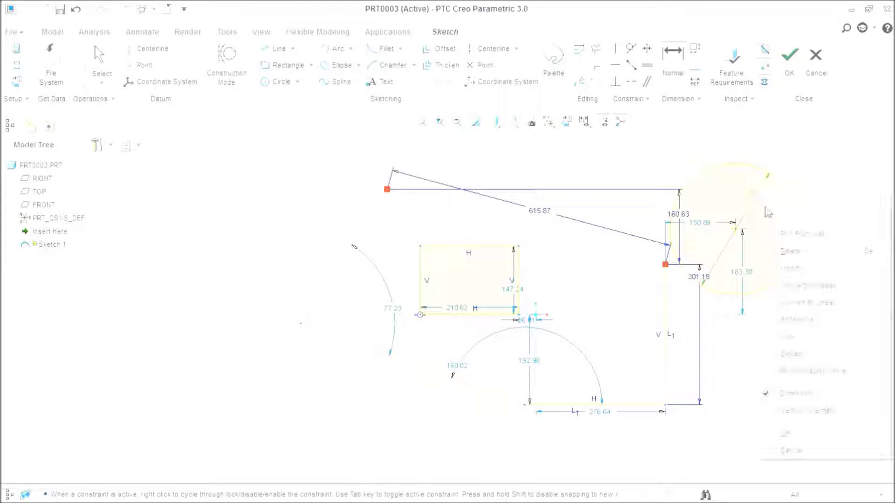
click(813, 302)
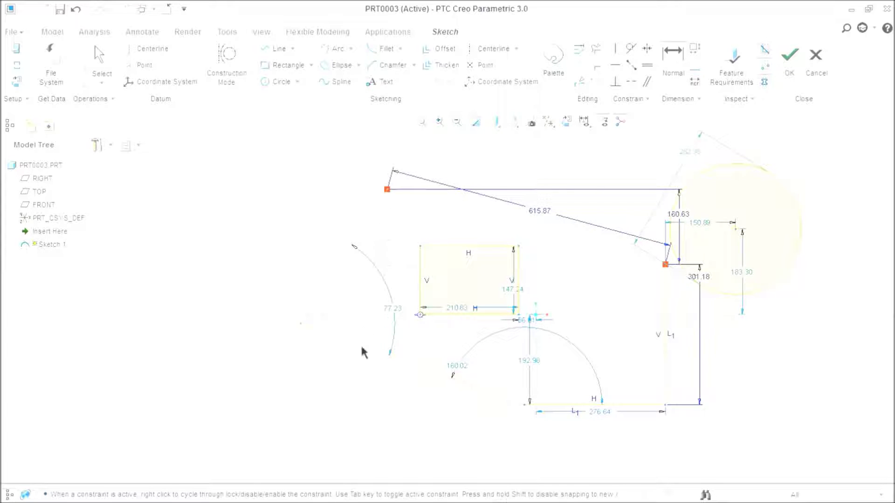
- Add a 149.97 angle at the upper-left vertex and a strong 210.83 rectangle width above it
mouse_move(364, 300)
mouse_down()
mouse_move(368, 291)
mouse_move(384, 321)
mouse_up()
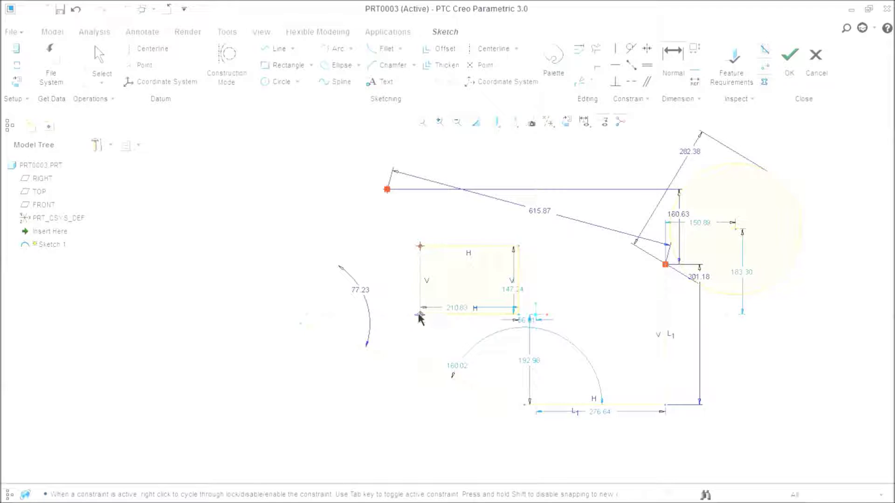
middle_click(390, 254)
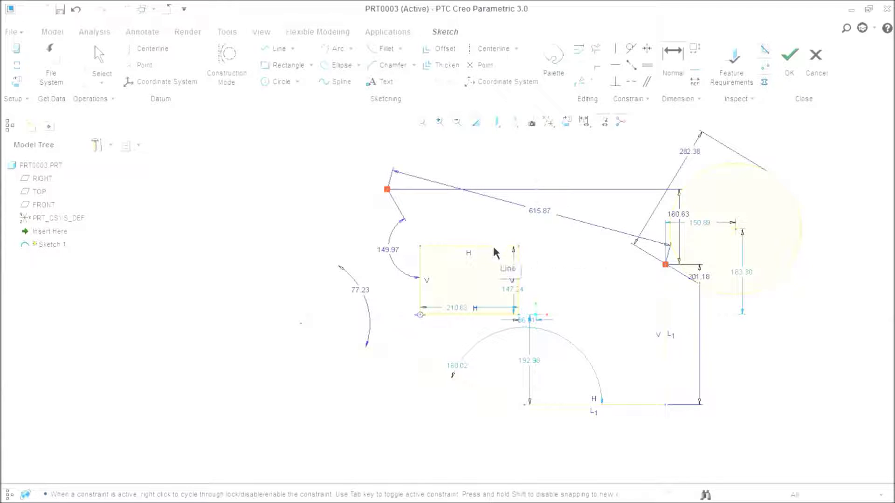
middle_click(483, 225)
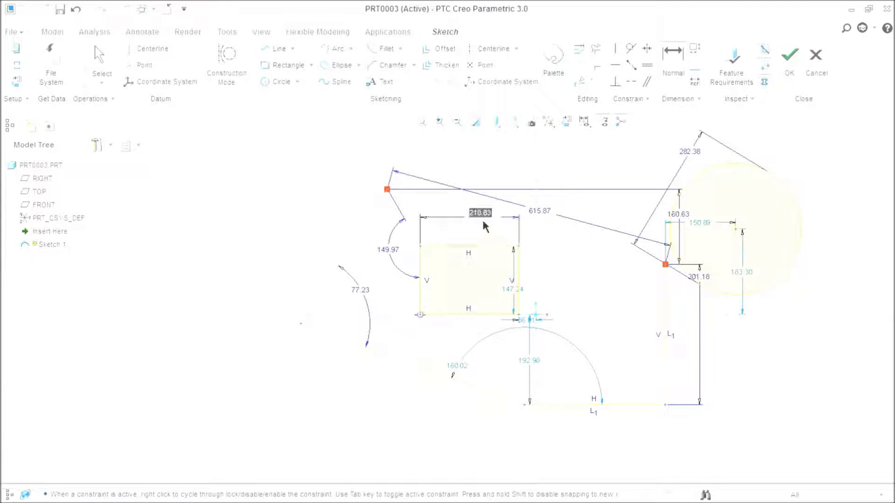
click(521, 274)
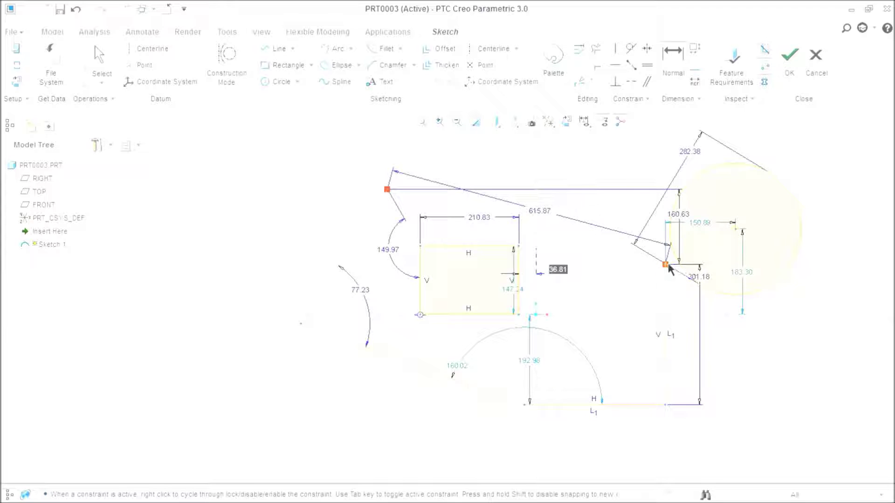
- Dimension the red vertices 594.55 apart and delete the conflicting 615.87 dimension
click(387, 190)
middle_click(513, 153)
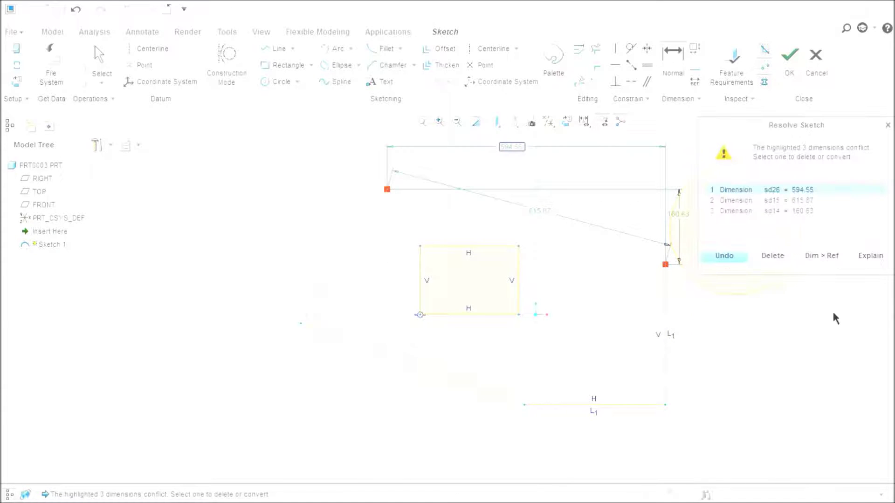
mouse_move(831, 127)
mouse_down()
mouse_move(769, 96)
mouse_move(799, 90)
mouse_up()
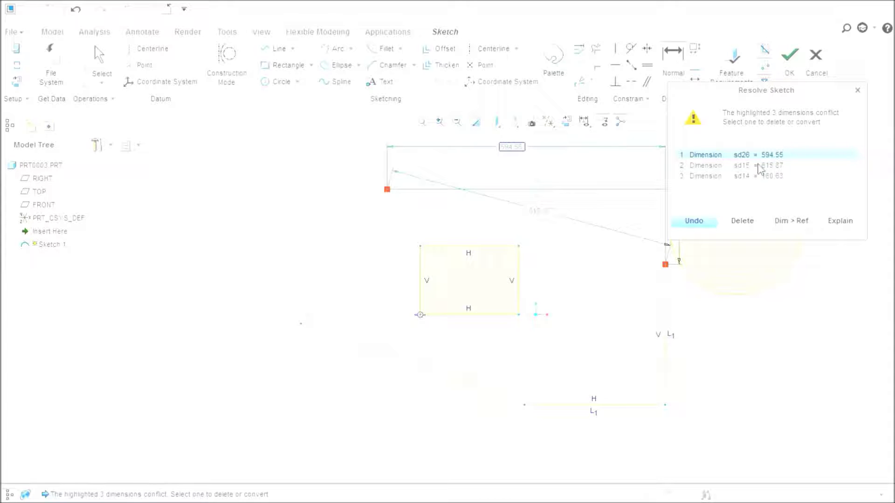
click(745, 165)
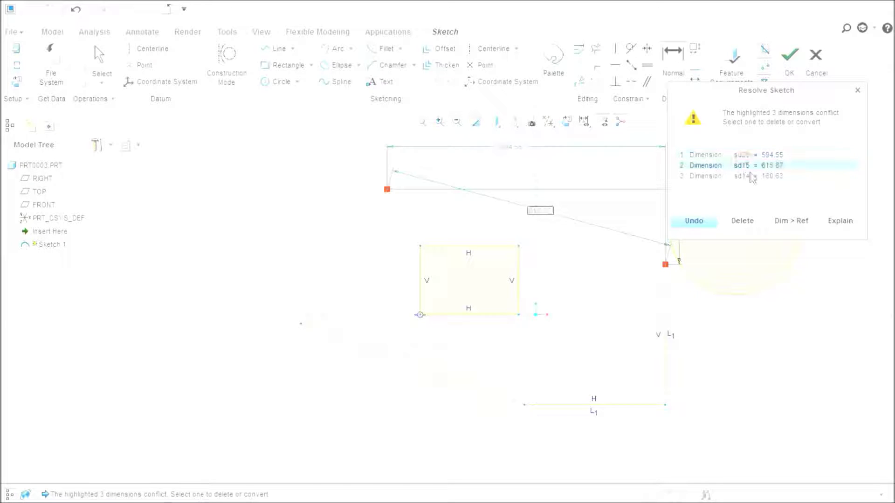
click(756, 177)
click(755, 169)
click(753, 224)
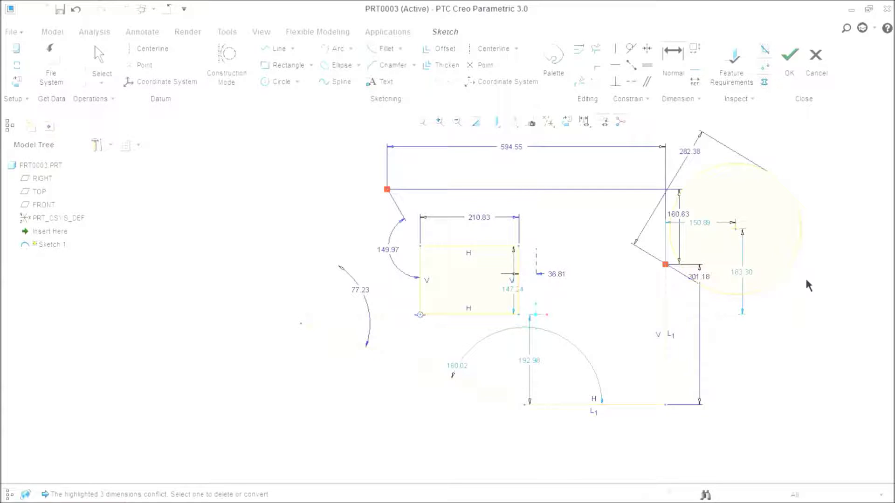
- Add a 1000 perimeter dimension on the circle, letting the 282.38 dimension vary
scroll(652, 313, up, 2)
scroll(652, 307, down, 2)
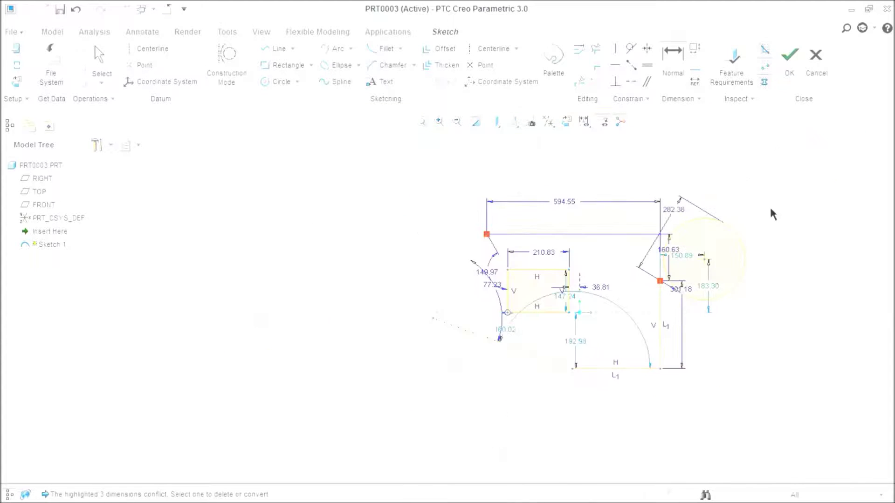
click(695, 48)
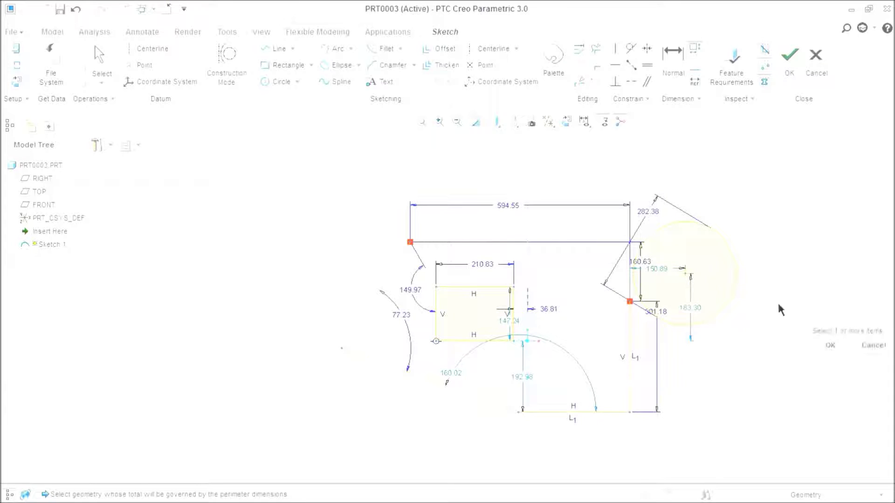
click(739, 286)
middle_click(759, 250)
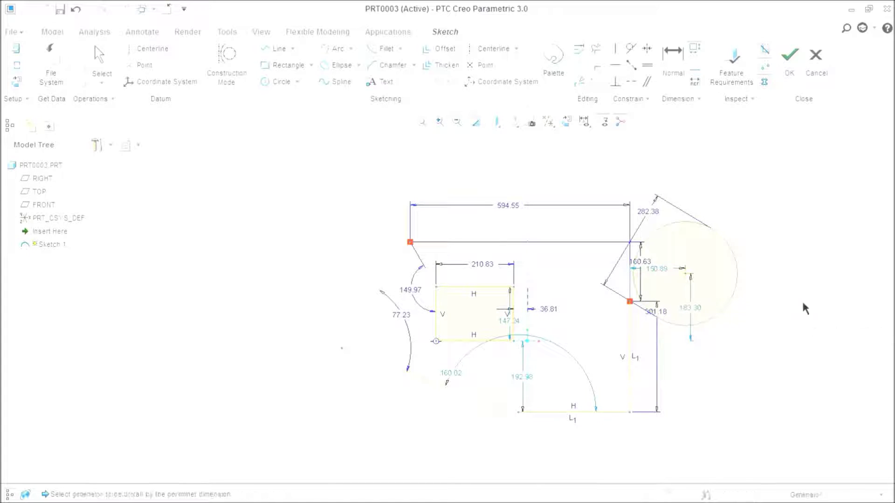
click(644, 213)
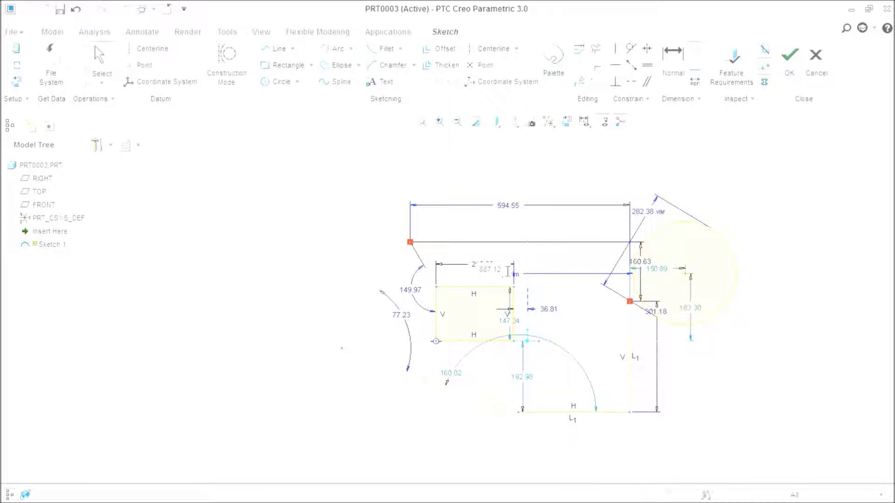
double_click(490, 269)
key(Return)
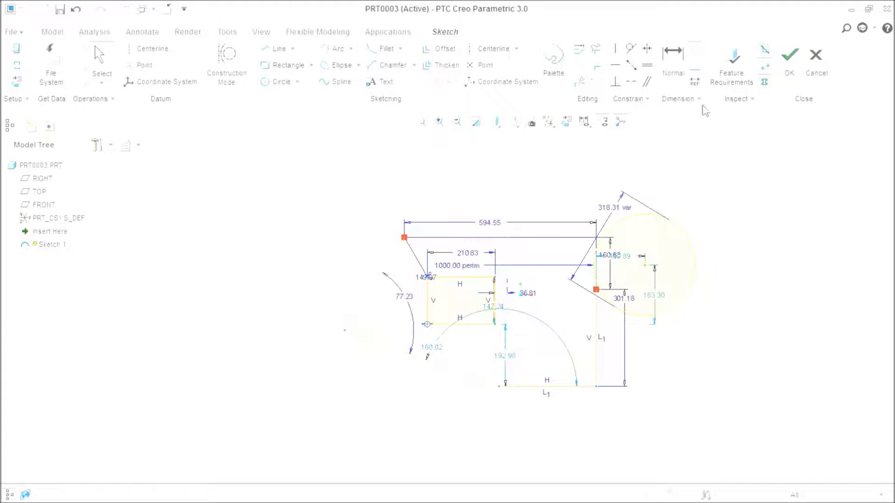
- Box-select all 33 sketch entities and delete them, leaving only the origin
scroll(679, 265, down, 2)
scroll(679, 267, up, 3)
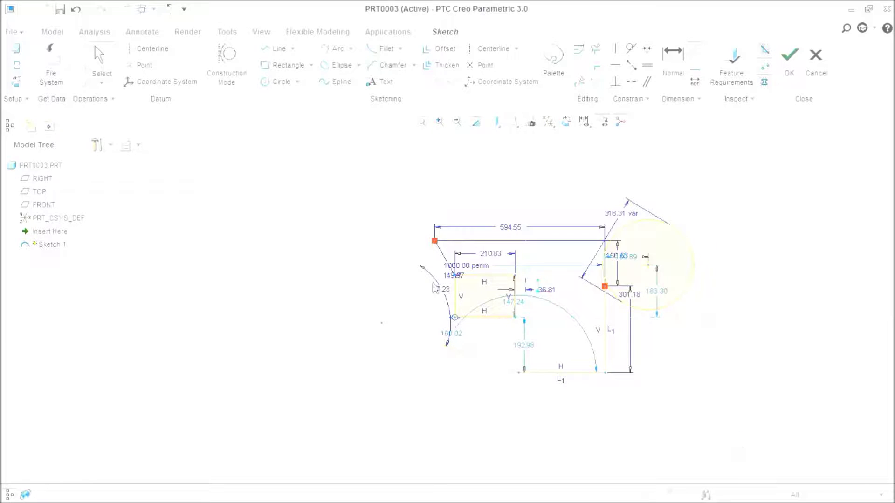
mouse_move(322, 176)
mouse_down()
mouse_move(689, 365)
mouse_move(718, 415)
mouse_up()
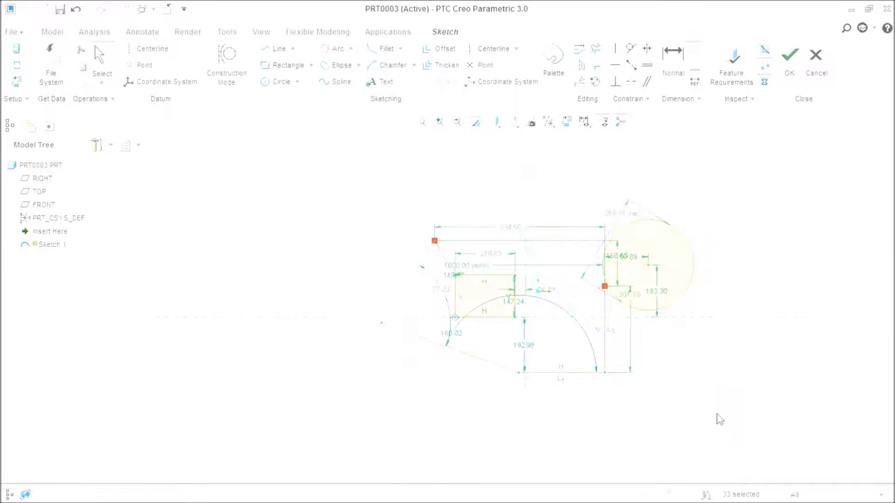
key(Delete)
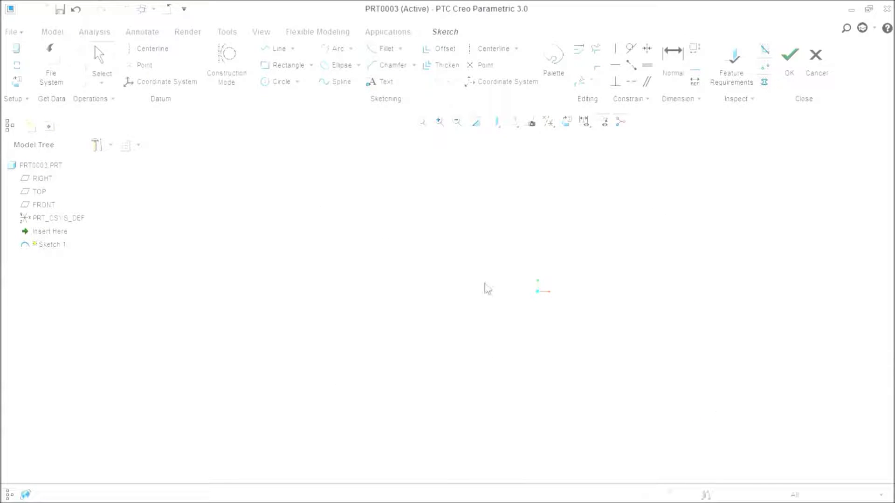
- Orient the sketch face-on, add TOP as a reference, and place a 0.00 baseline at the lower corner
click(565, 122)
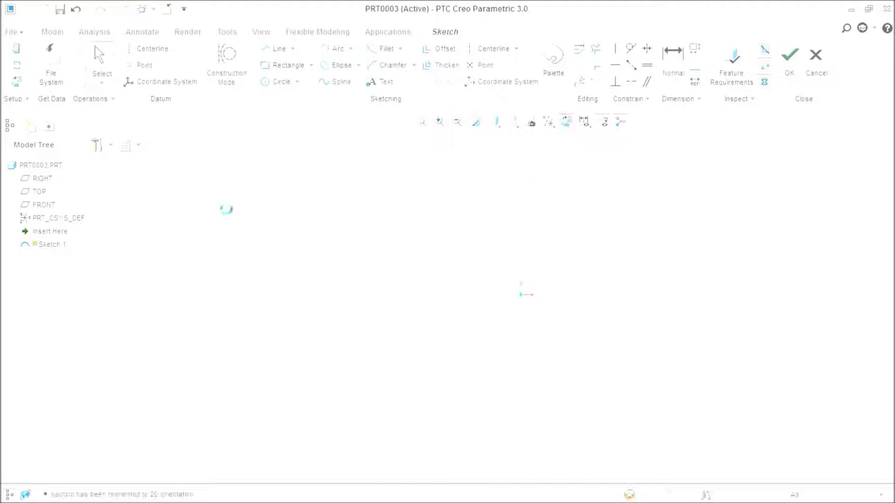
click(17, 65)
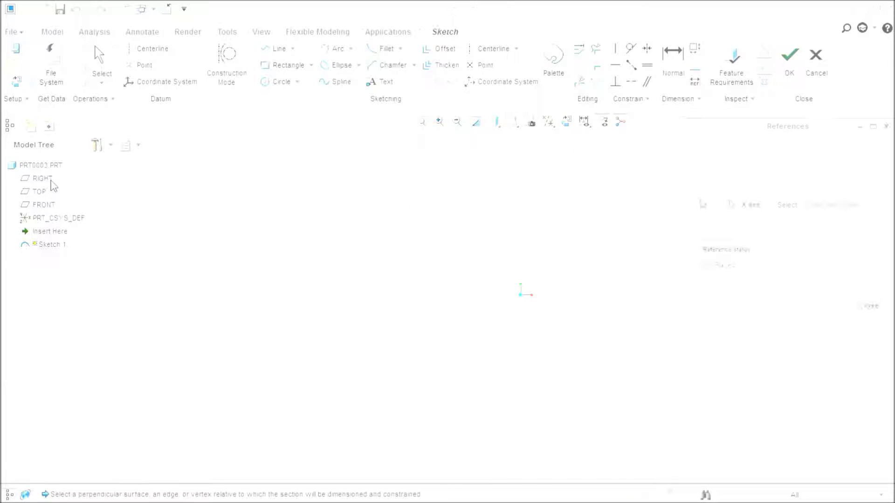
click(39, 191)
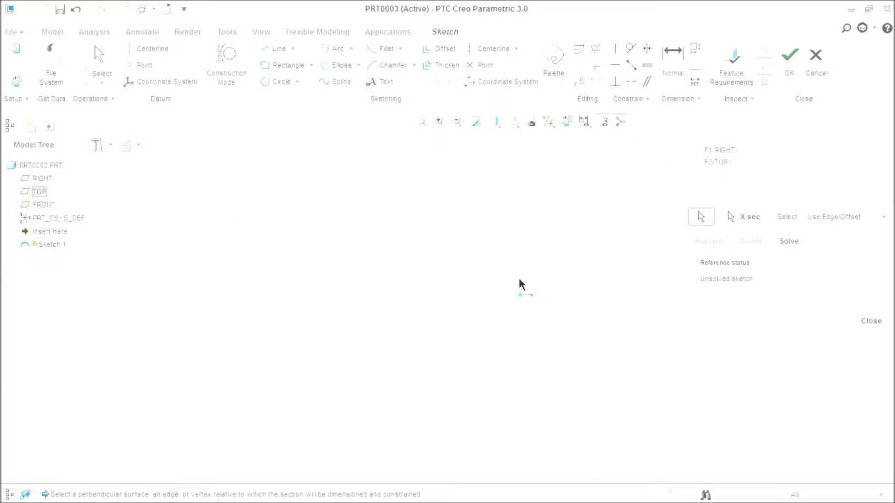
click(864, 326)
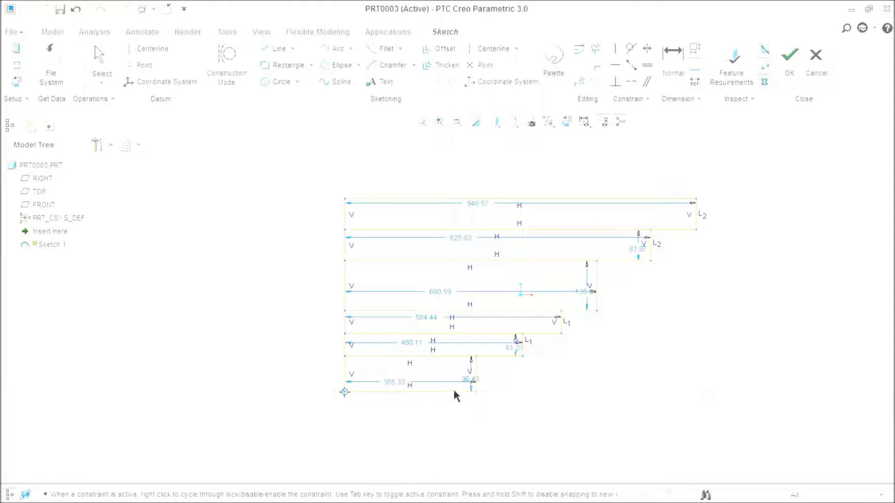
middle_click(536, 395)
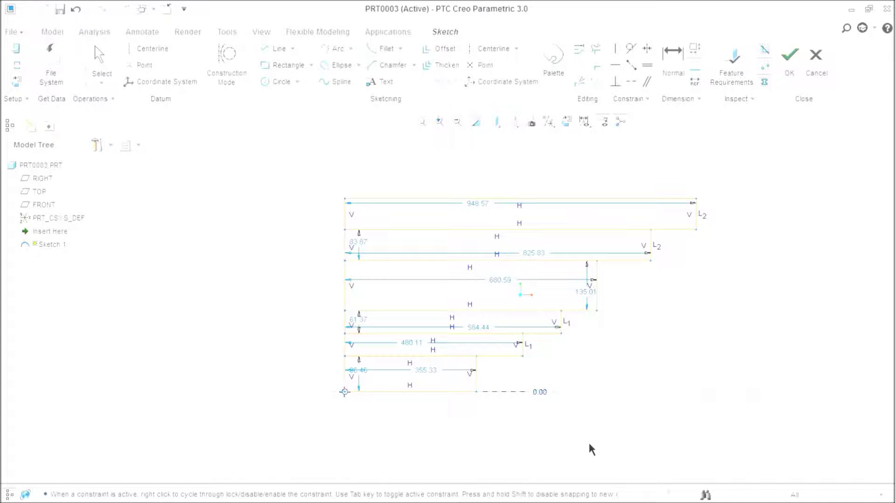
- Add a horizontal 0.00 ordinate dimension at the top-left vertex of the profile
click(346, 203)
middle_click(367, 177)
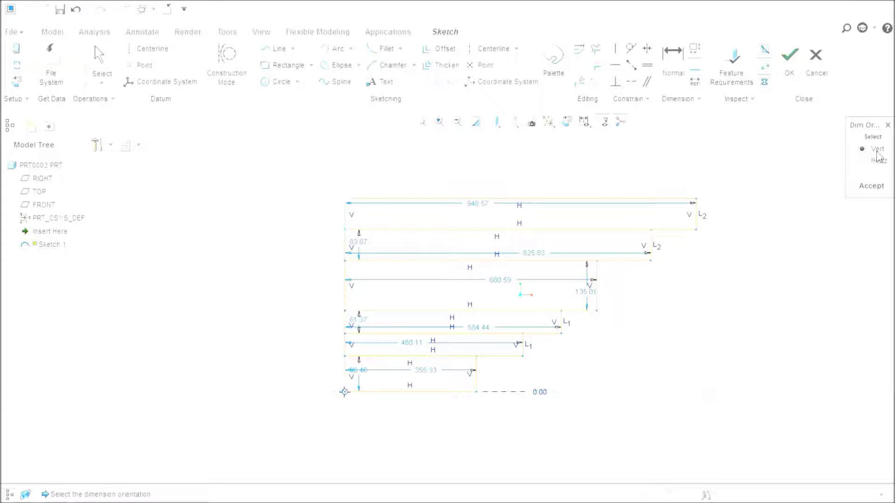
click(864, 162)
click(871, 185)
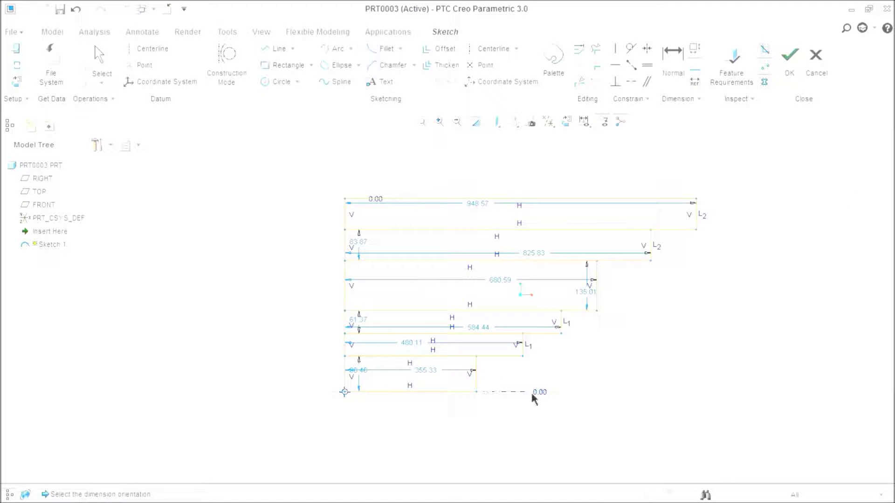
middle_click(375, 199)
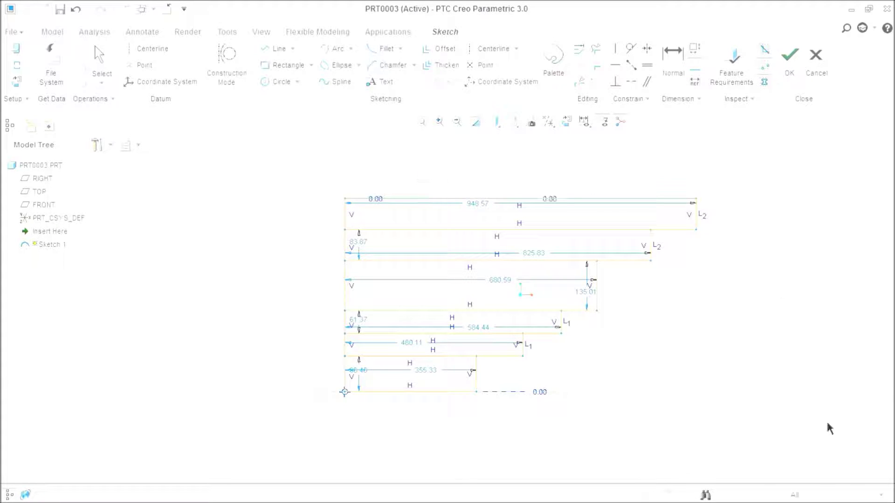
- Set the selection filter to Dimension and select the top-left 0.00 dimension
click(846, 496)
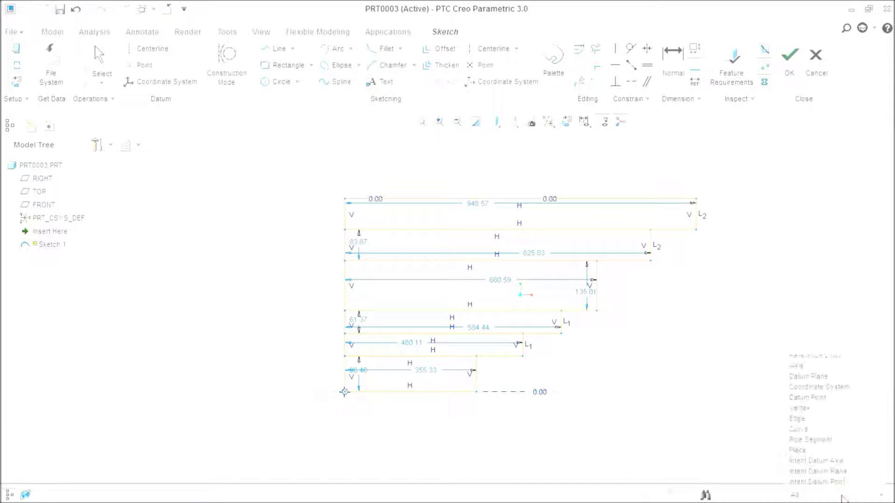
click(771, 280)
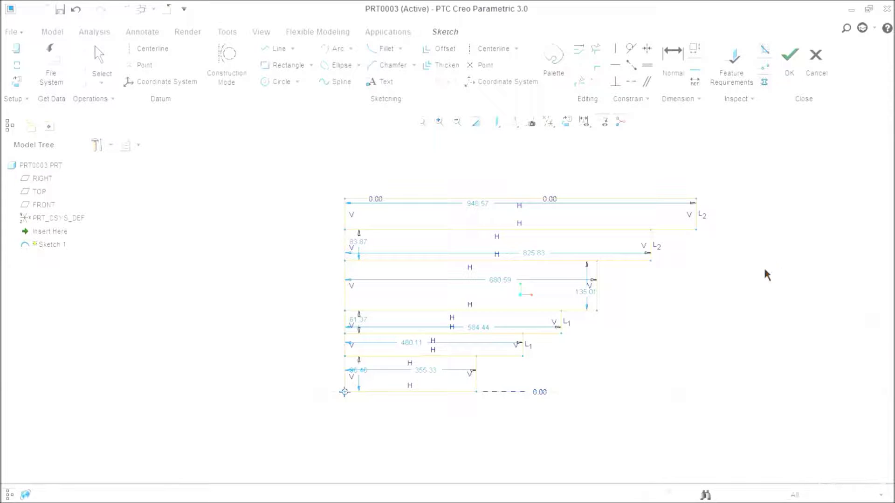
click(834, 496)
click(805, 472)
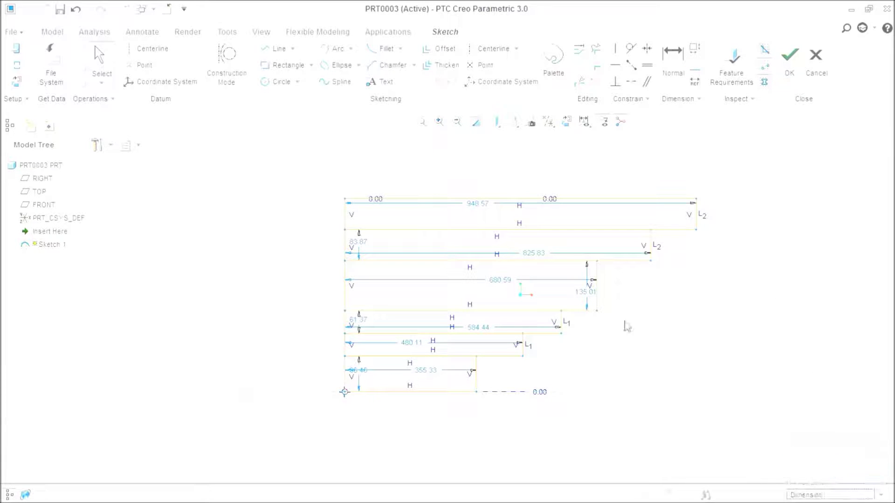
click(373, 200)
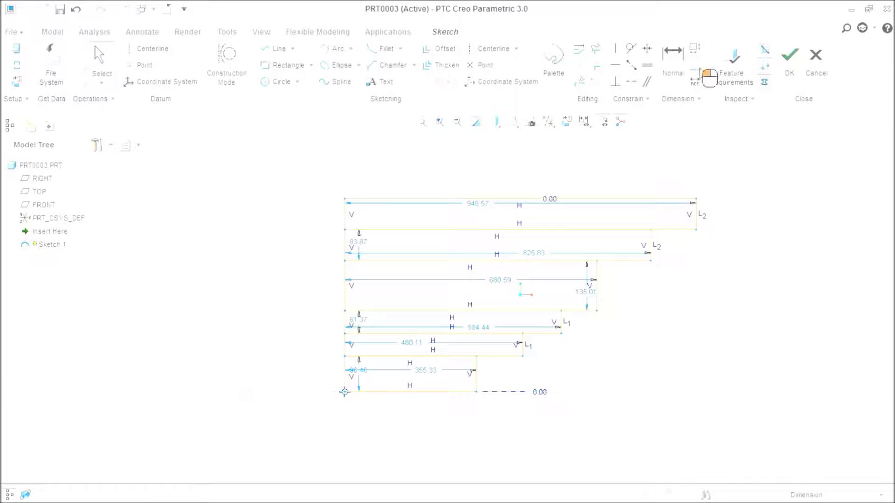
- Return the selection filter to All and begin the vertical 0.00 baseline on the left edge
click(347, 219)
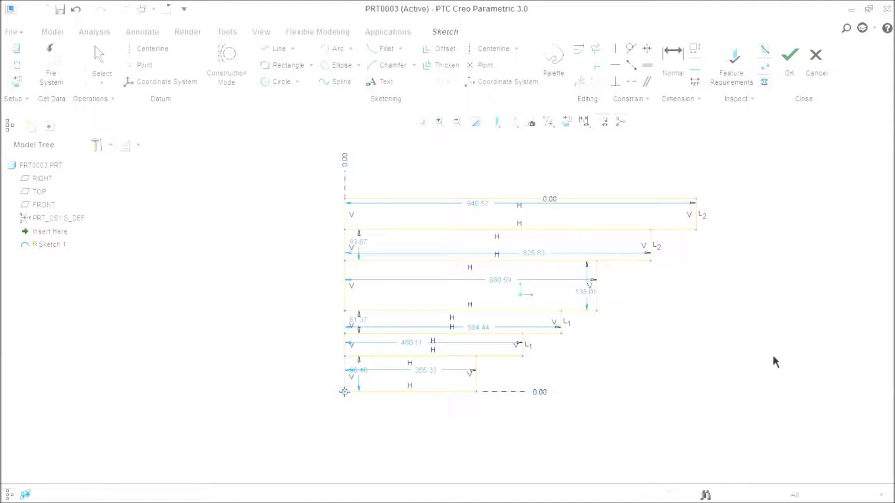
click(671, 77)
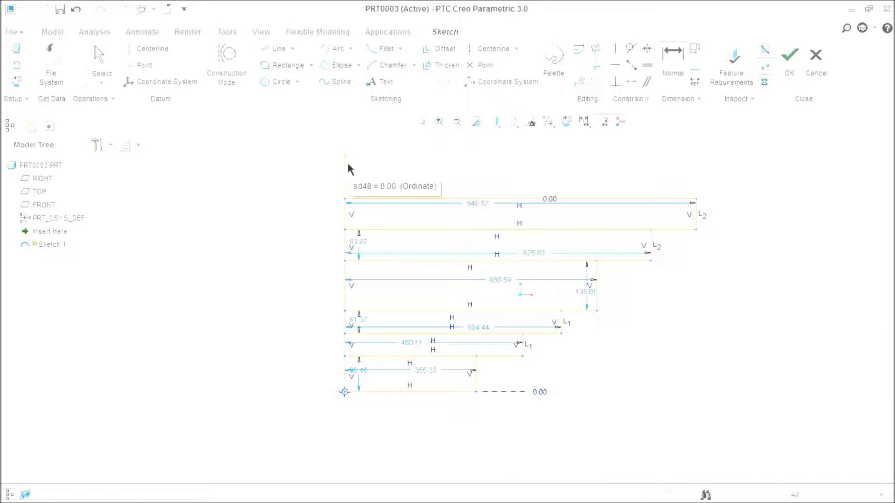
- Place ordinate dimensions 355.33, 480.11 and 584.44 from the left baseline along the sketch top
click(476, 381)
middle_click(450, 150)
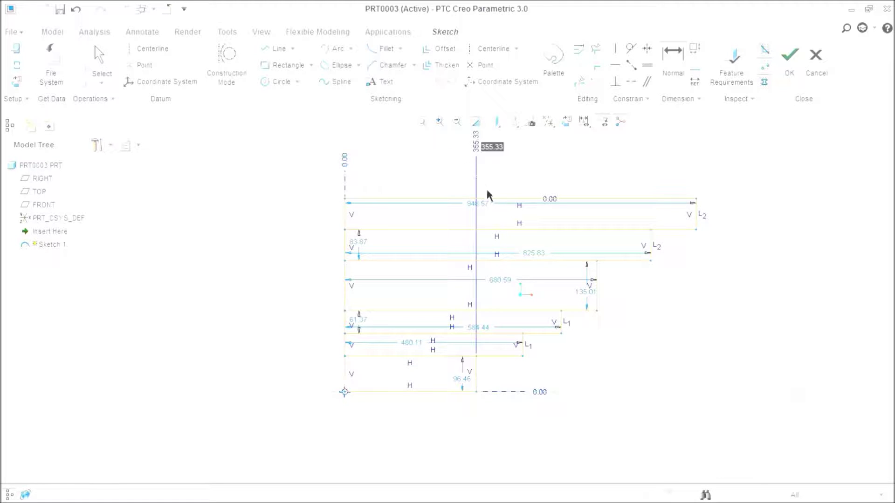
scroll(510, 175, up, 3)
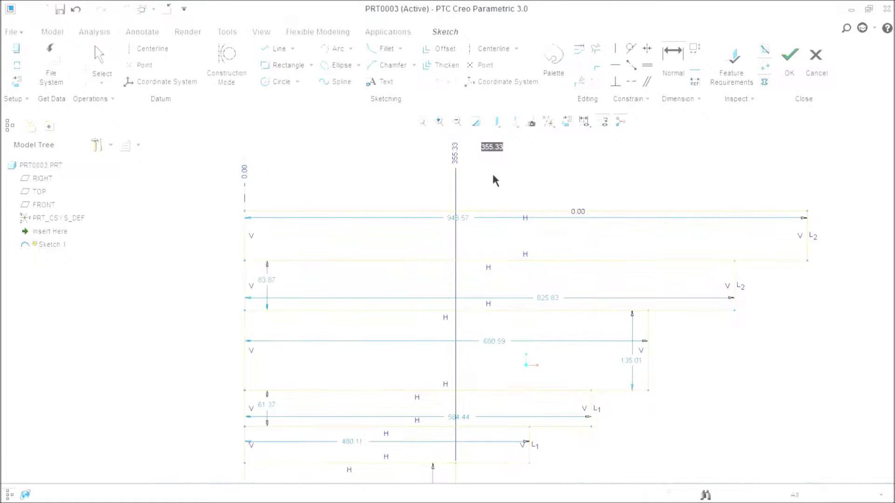
scroll(474, 172, down, 2)
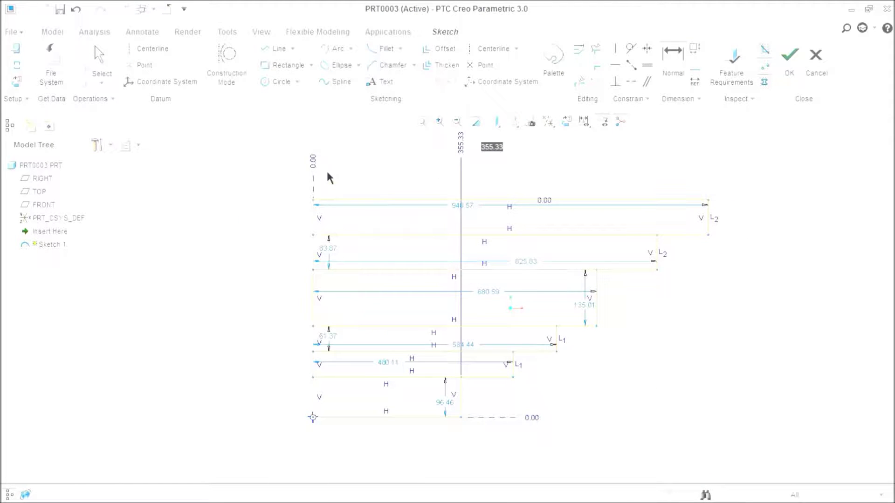
click(315, 169)
drag(511, 366, 479, 172)
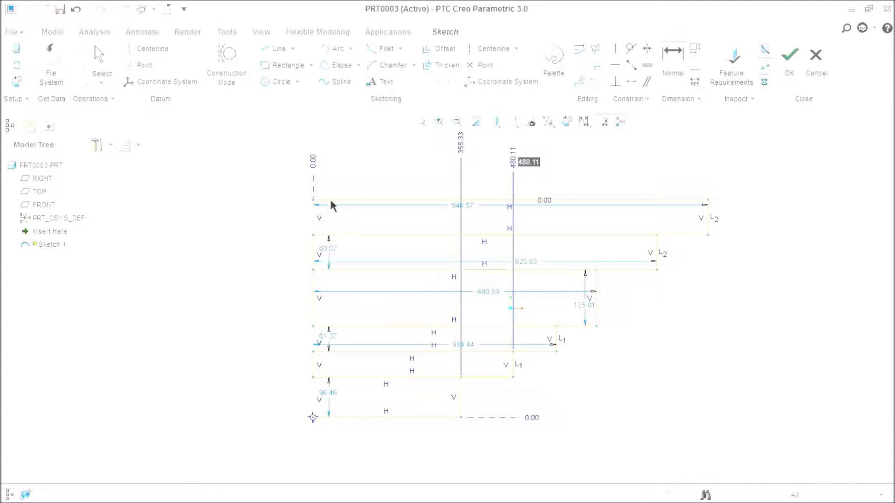
click(309, 161)
drag(557, 340, 552, 156)
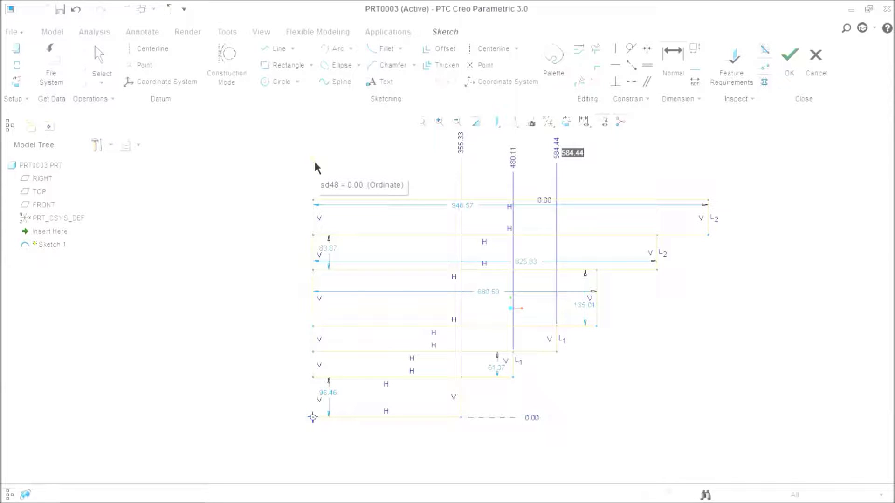
- Add ordinate dimensions 680.59, 825.83 and 948.57 from the left baseline to the remaining step edges
click(315, 163)
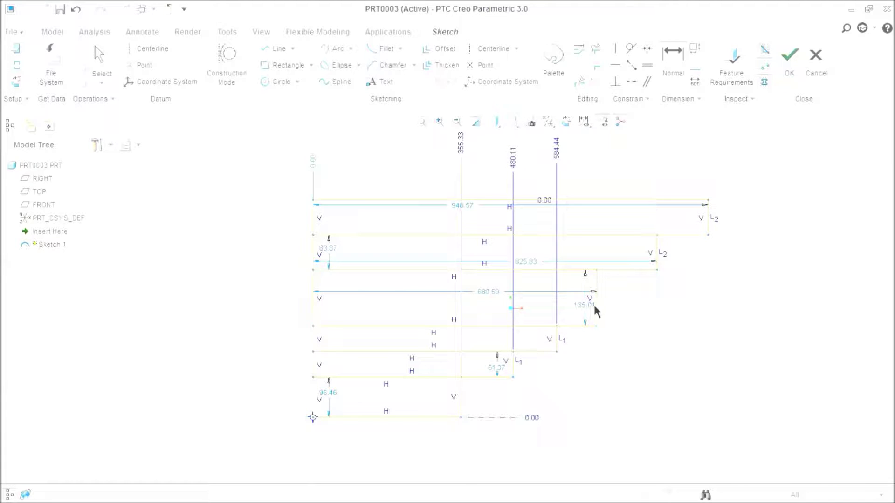
middle_click(573, 150)
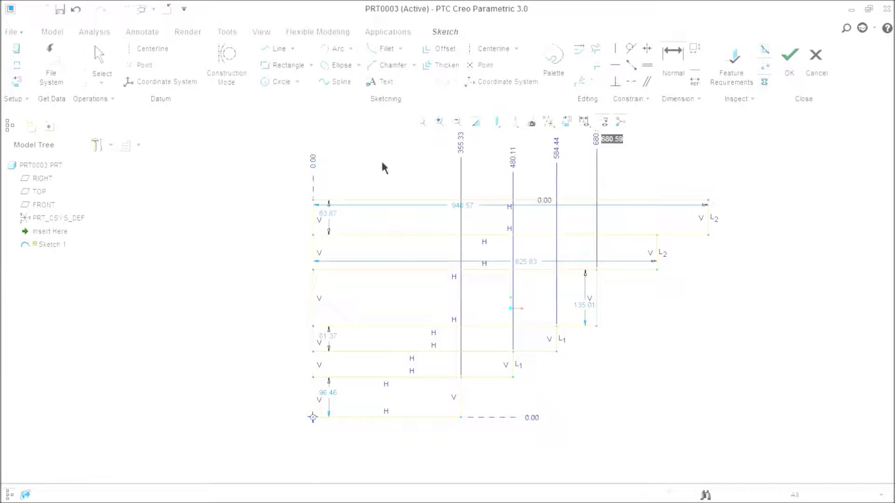
middle_click(311, 161)
click(654, 253)
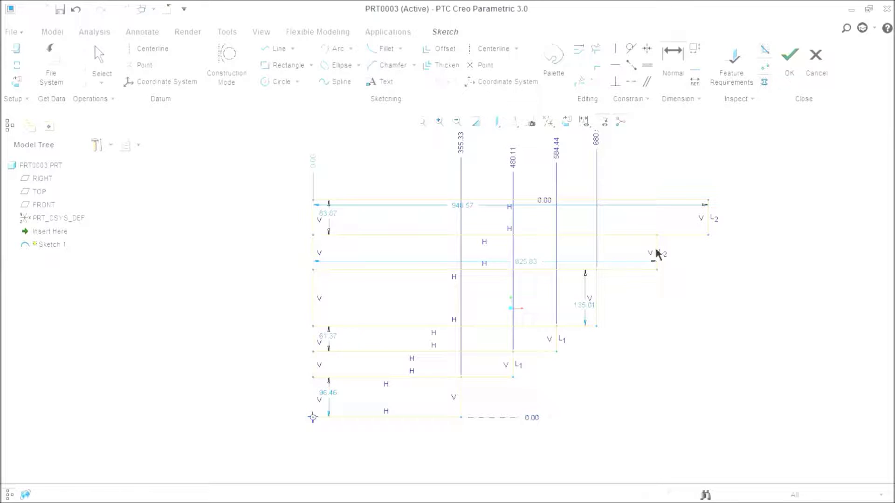
middle_click(628, 171)
click(313, 164)
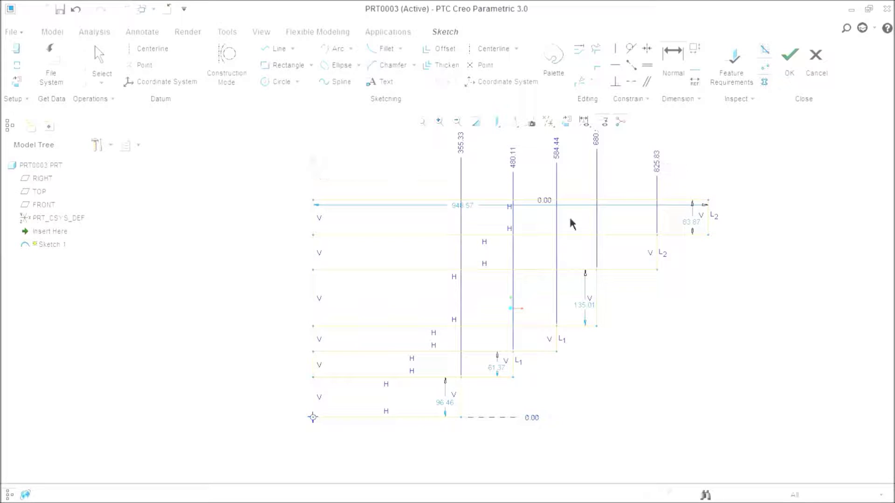
click(708, 222)
middle_click(689, 176)
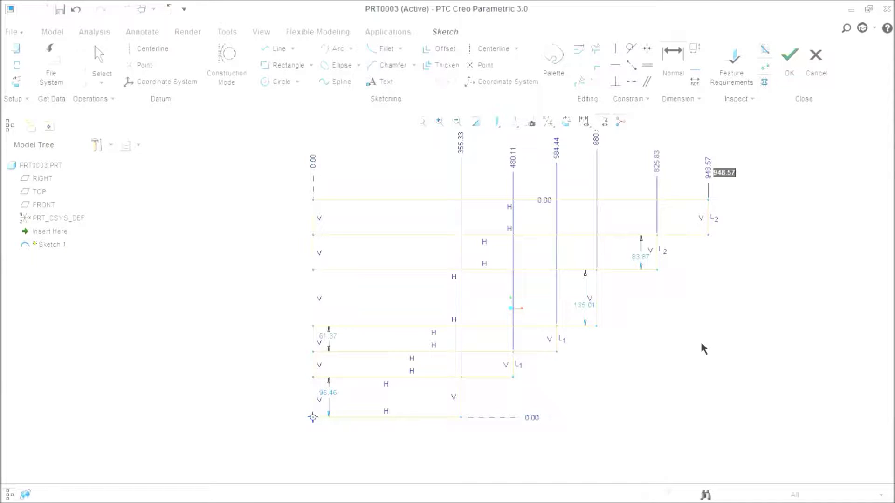
middle_click(686, 328)
- Add height ordinates 96.46 and 157.83 for the two lower horizontal step lines
click(494, 377)
middle_click(538, 393)
middle_click(534, 420)
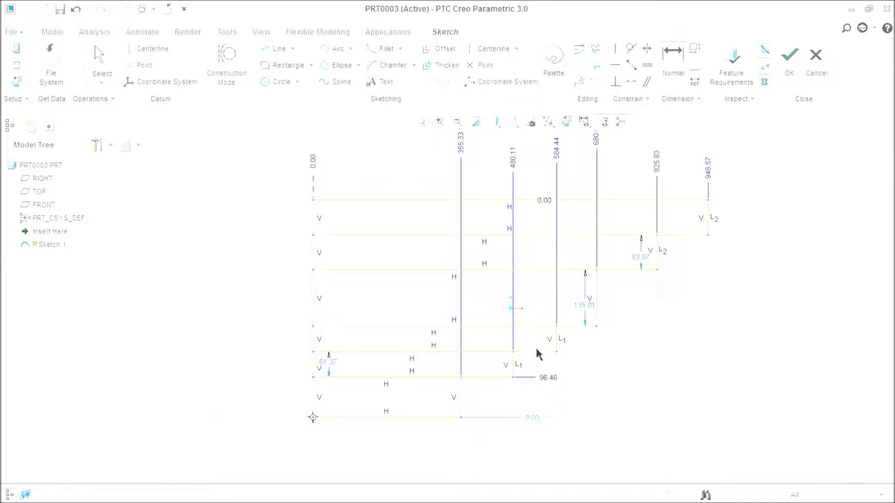
click(555, 352)
middle_click(652, 352)
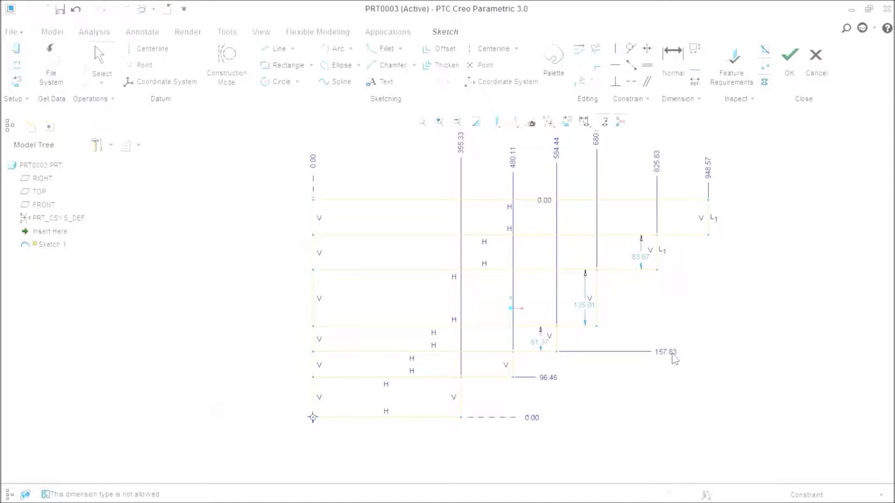
click(672, 55)
middle_click(720, 363)
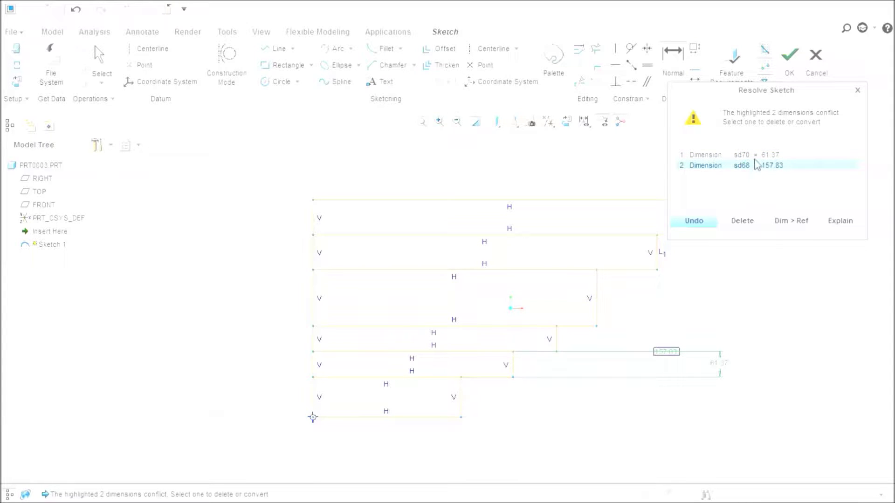
click(769, 171)
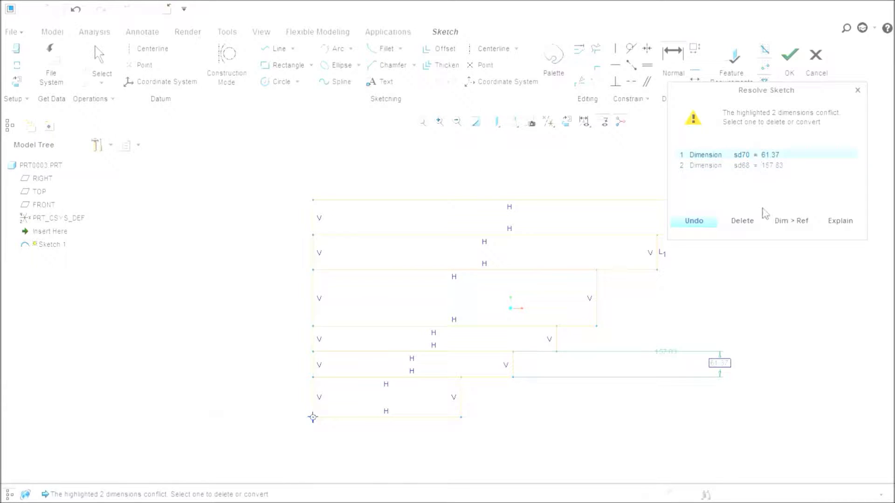
click(759, 167)
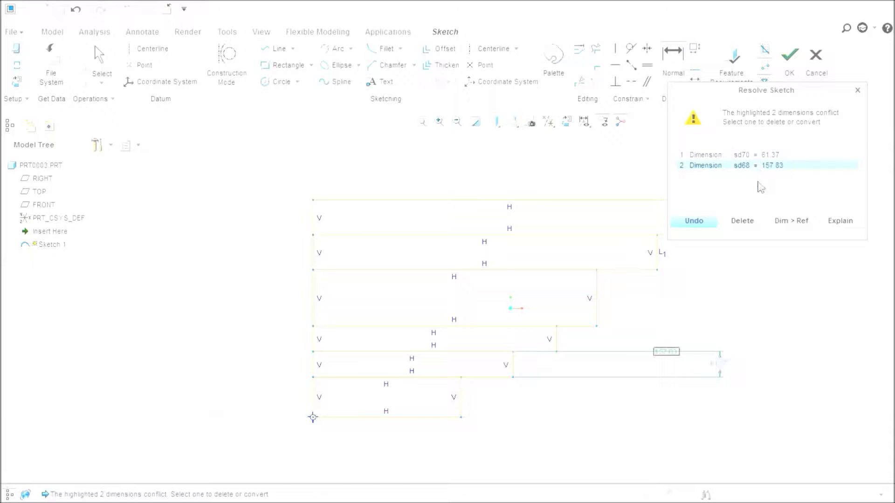
click(745, 154)
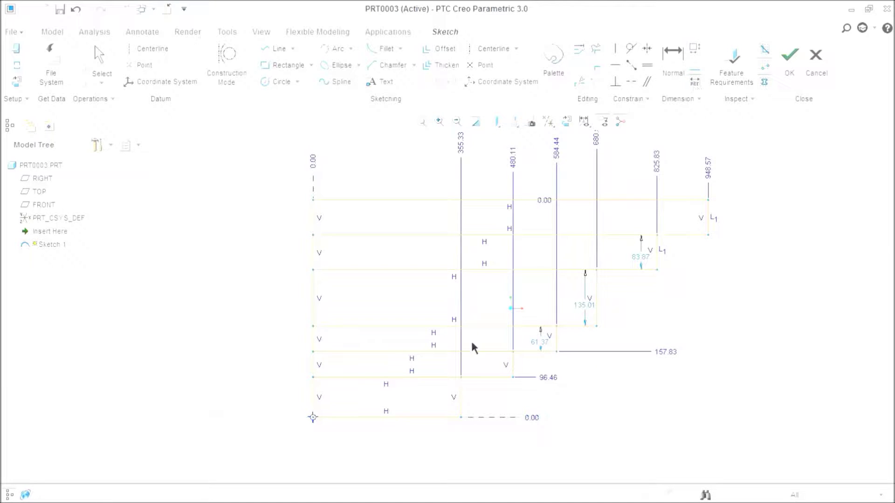
middle_click(746, 368)
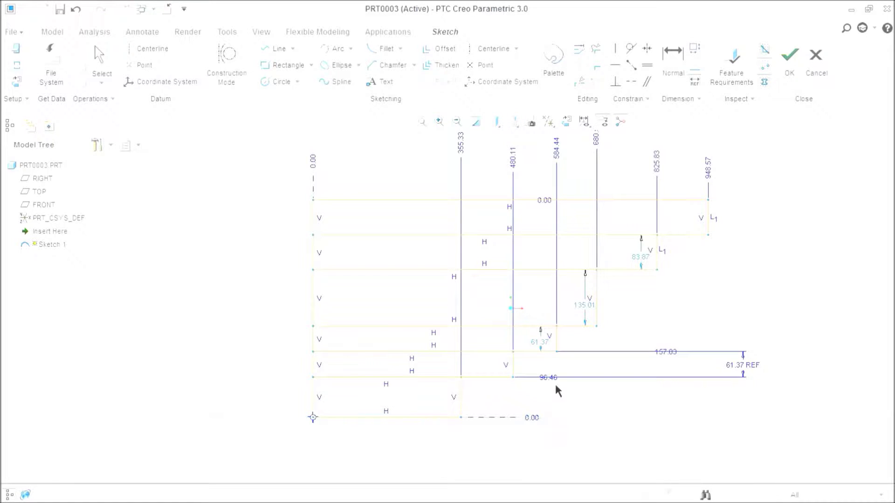
- Change the step heights from 96.46 to 90 and 157.83 to 150, leaving the 60.00 reference gap
drag(551, 380, 552, 382)
text(90)
key(Return)
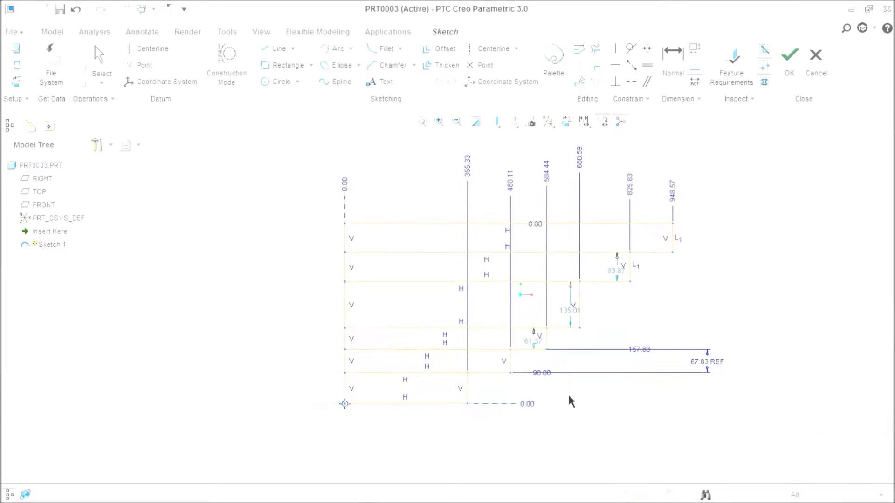
double_click(633, 350)
text(150)
key(Return)
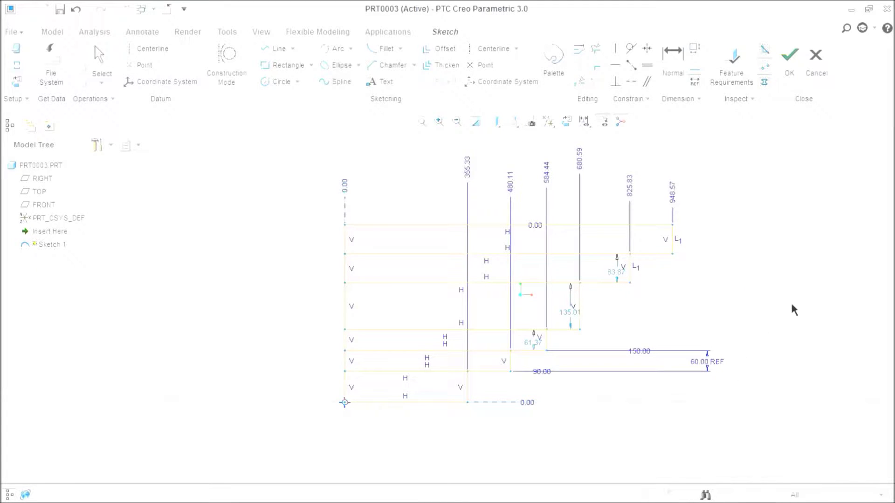
double_click(705, 363)
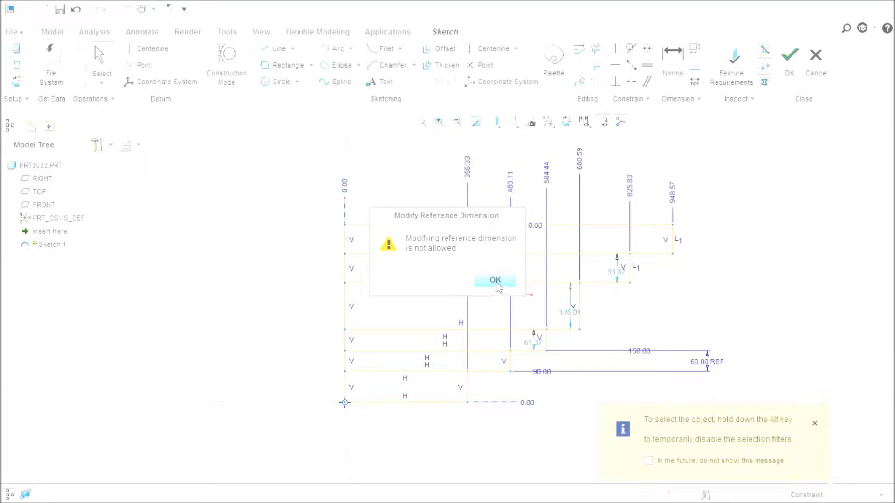
click(496, 282)
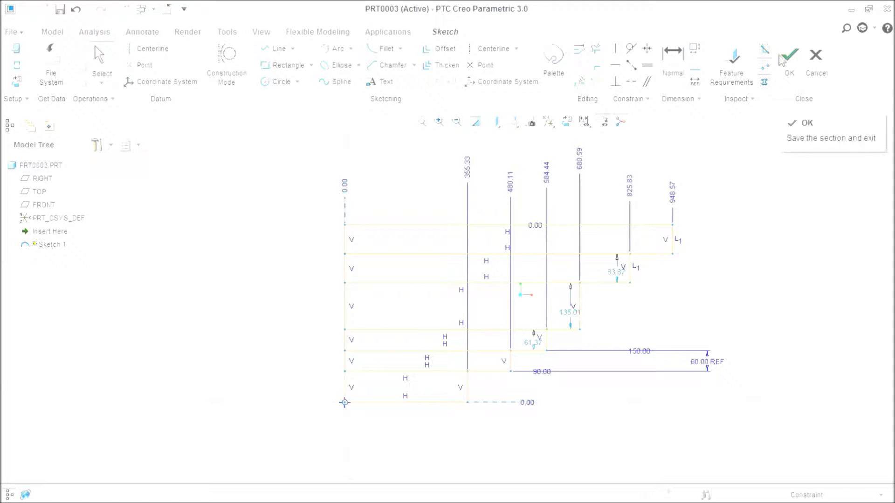
- Finish the stepped sketch and delete both halves of the house's flat top line
click(789, 55)
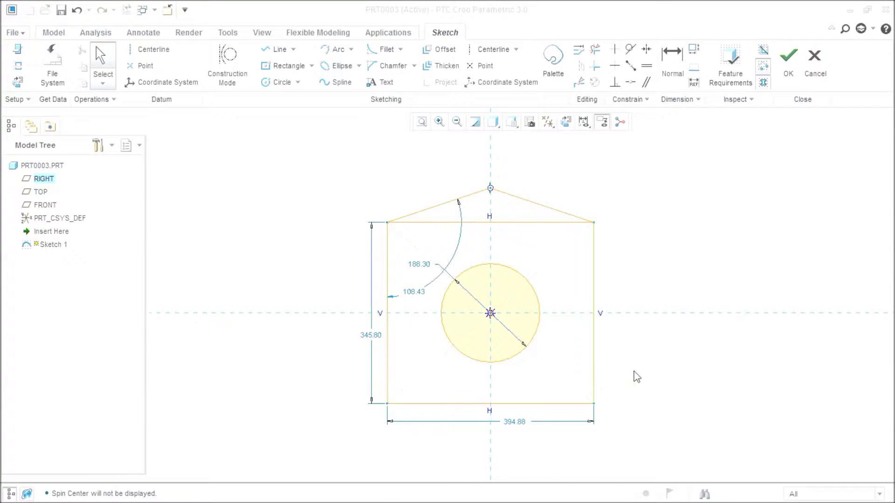
click(595, 49)
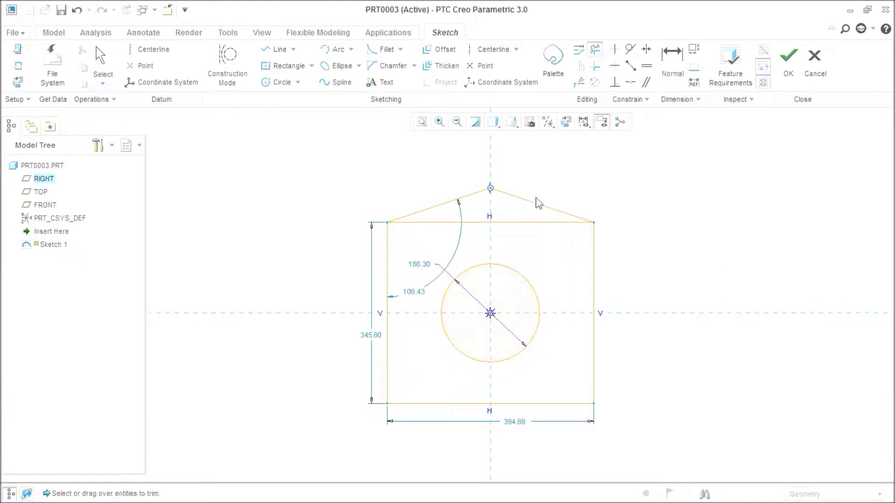
click(499, 222)
click(469, 224)
middle_click(670, 192)
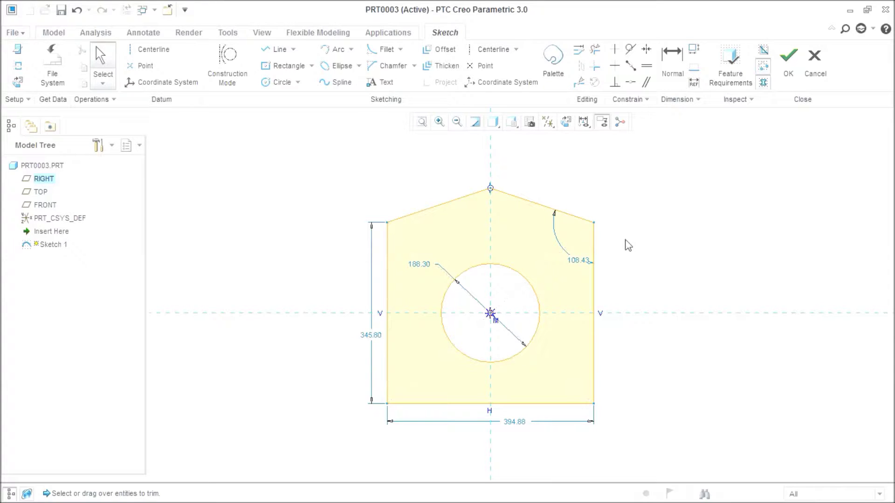
- Change the roof angle from 108.43 to 115 degrees
double_click(577, 260)
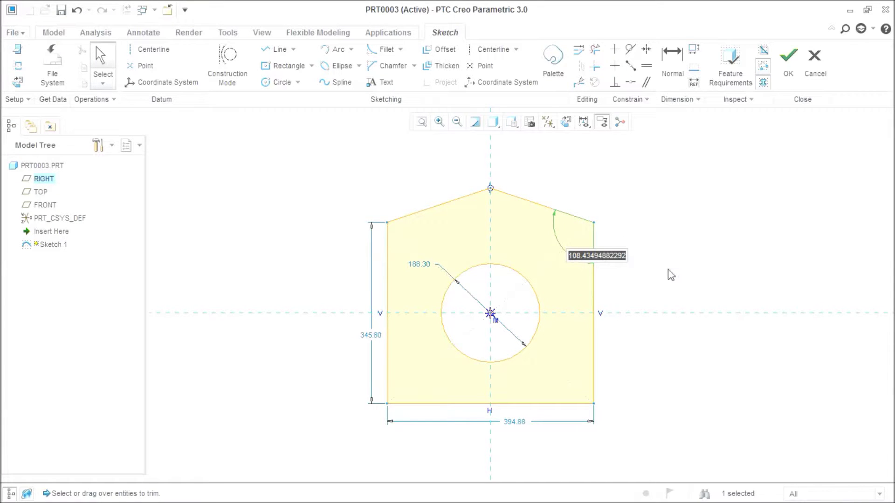
text(150)
key(Return)
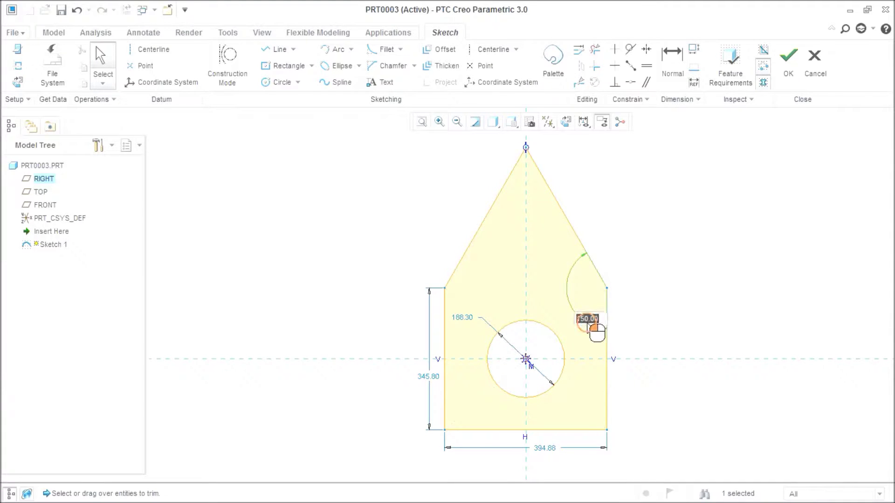
double_click(590, 324)
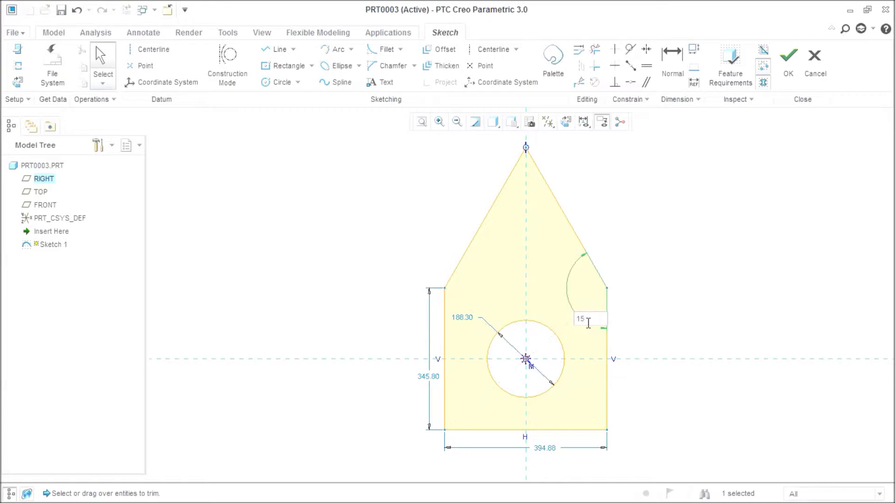
text(115)
key(Return)
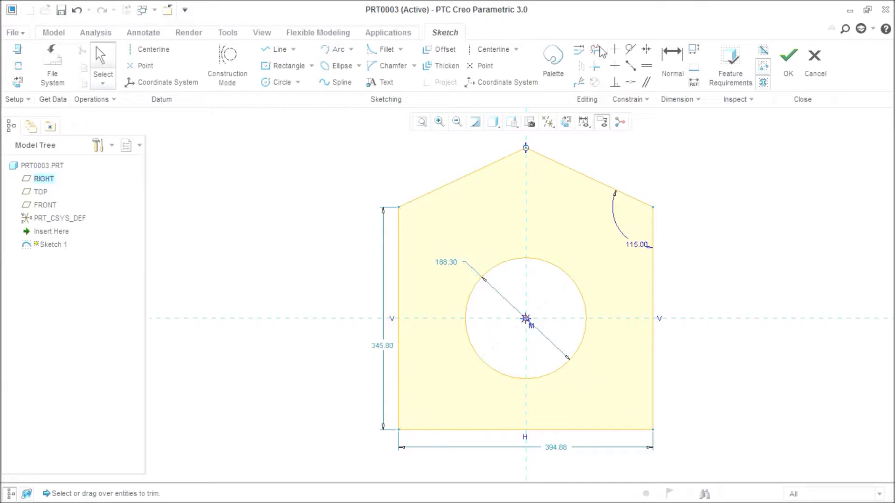
click(578, 49)
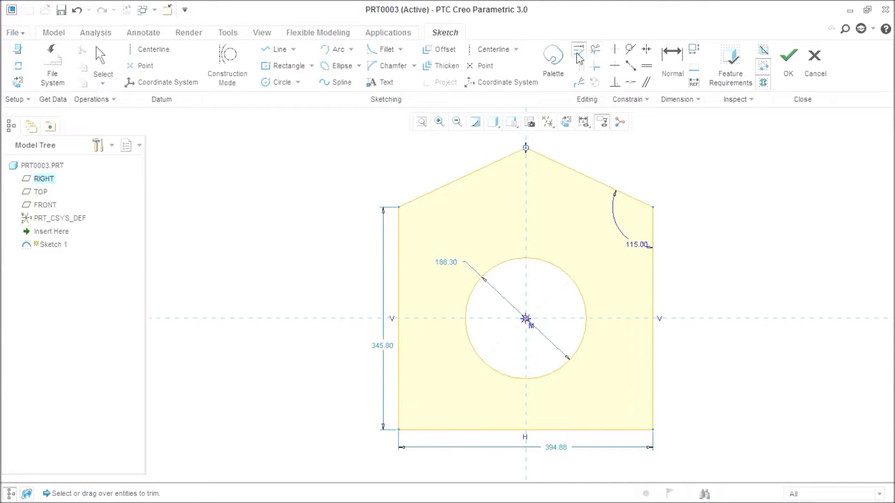
- Select the 188.30 hole, 345.80 height and 394.88 width dimensions, then set the width to 350
click(447, 262)
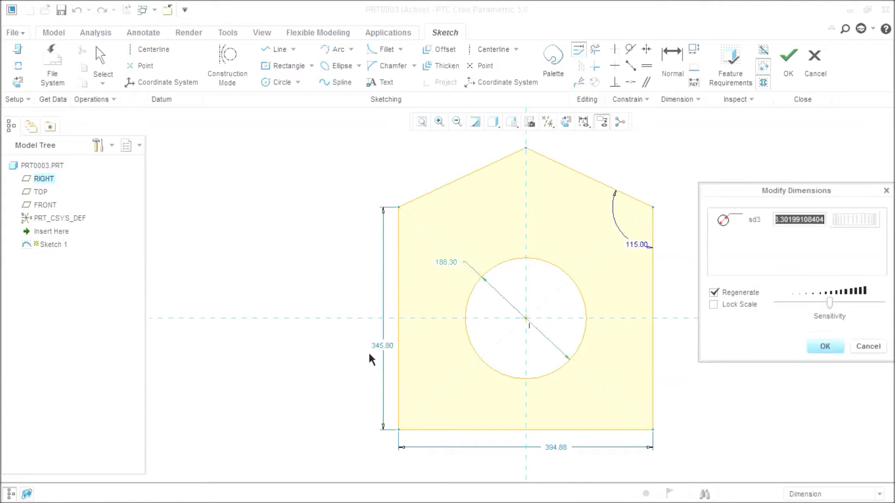
click(381, 345)
click(557, 450)
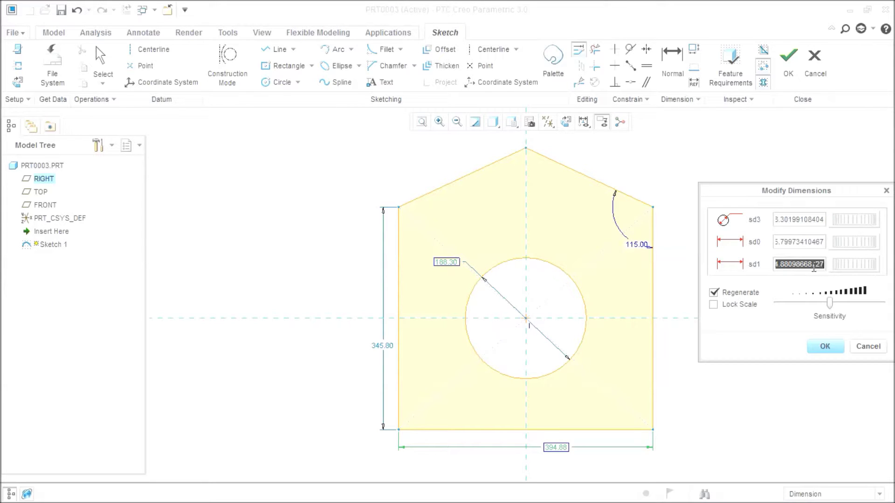
click(823, 241)
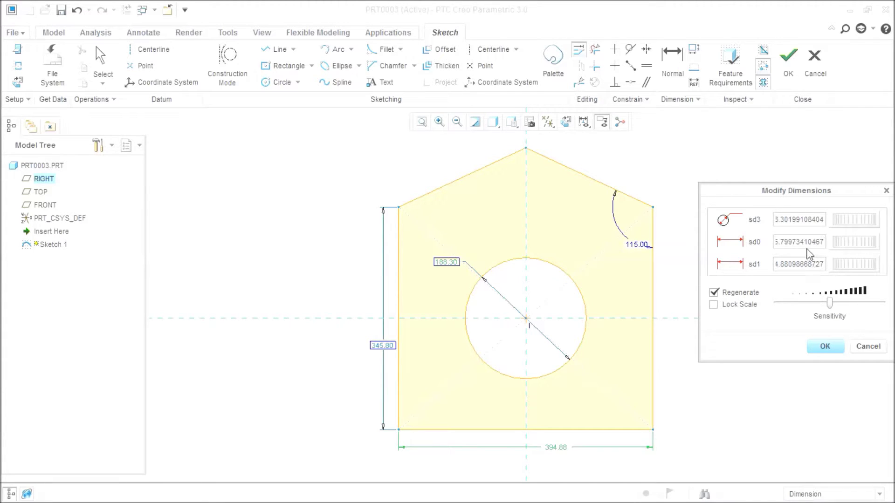
click(827, 267)
click(827, 267)
drag(821, 264, 765, 261)
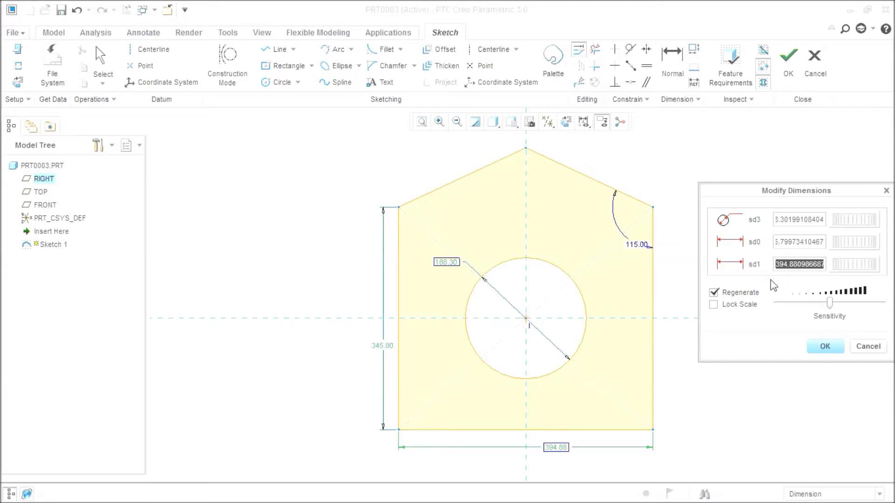
text(3)
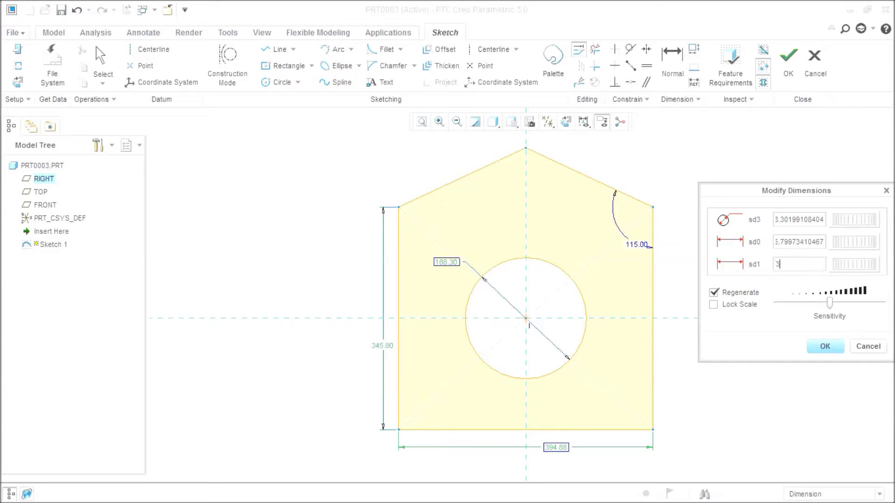
text(50)
key(Tab)
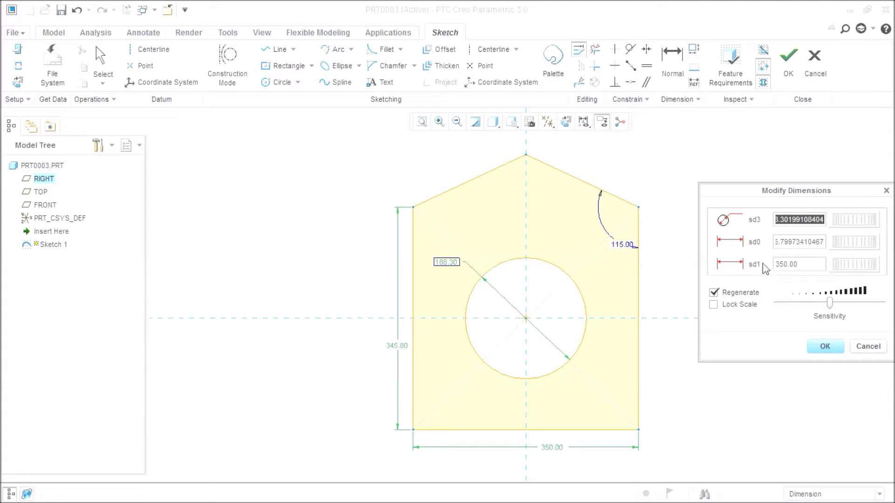
- Enter the wall height as the formula sd1/2, half the width
click(804, 242)
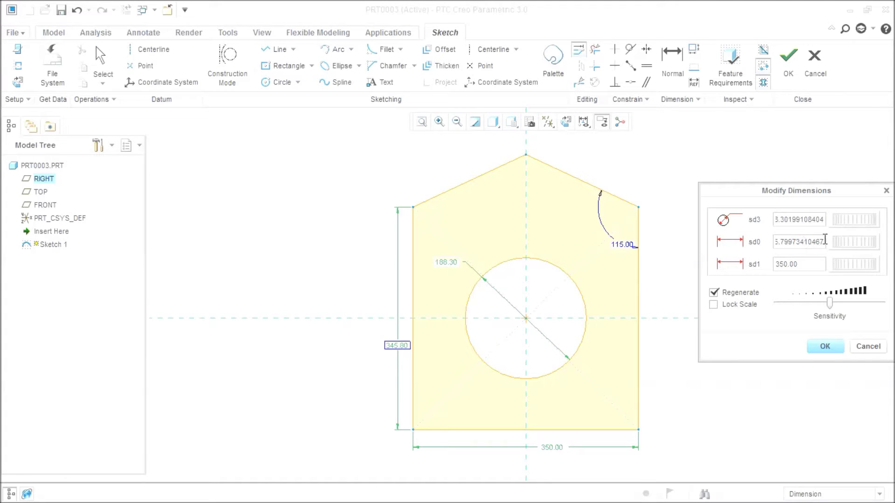
drag(821, 239, 752, 223)
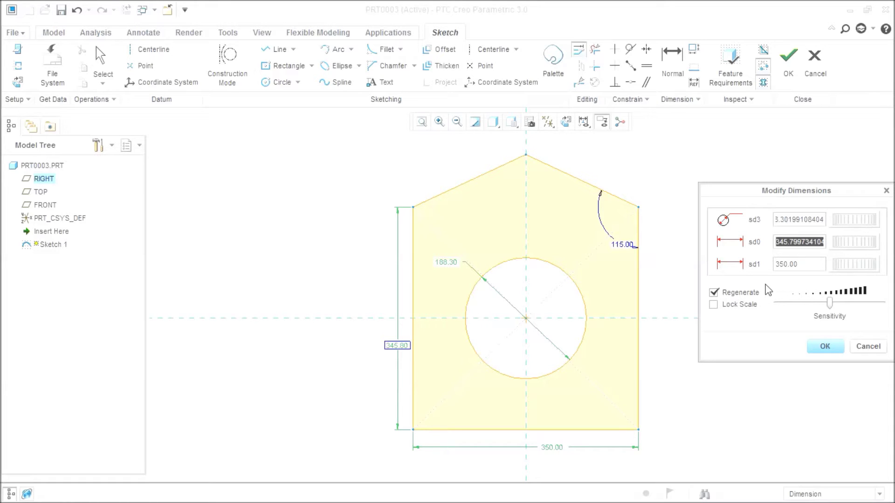
text(31)
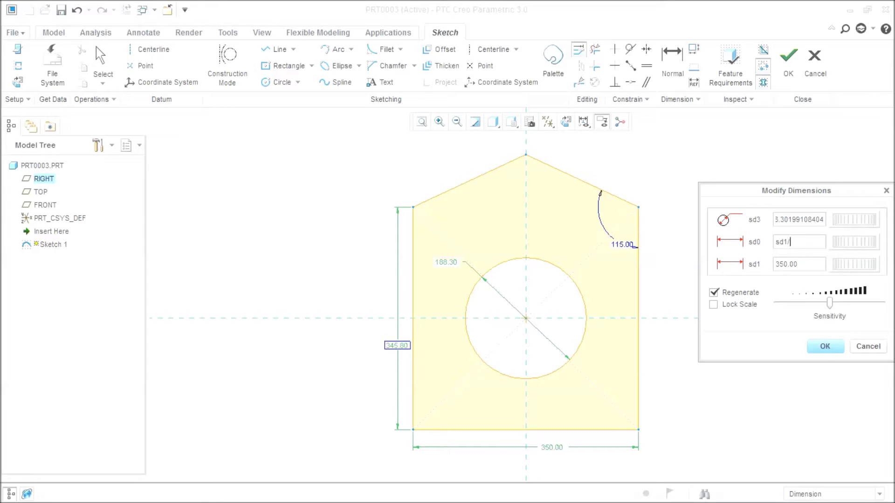
text(1/2)
key(Return)
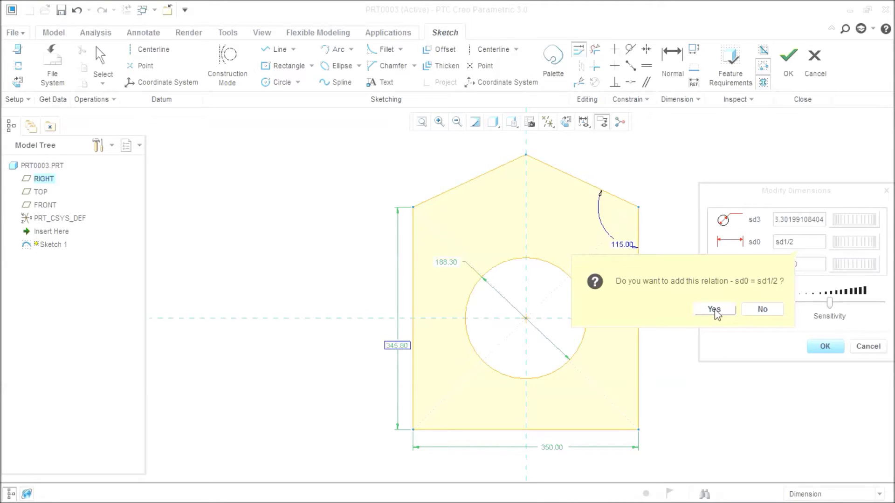
- Accept relation sd0 = sd1/2 and drive the hole diameter as sd0/2 (87.50)
click(714, 310)
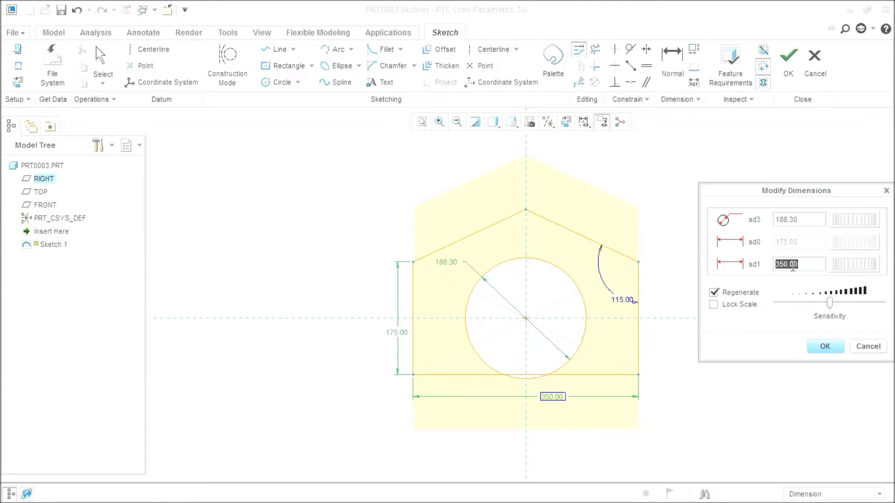
double_click(804, 220)
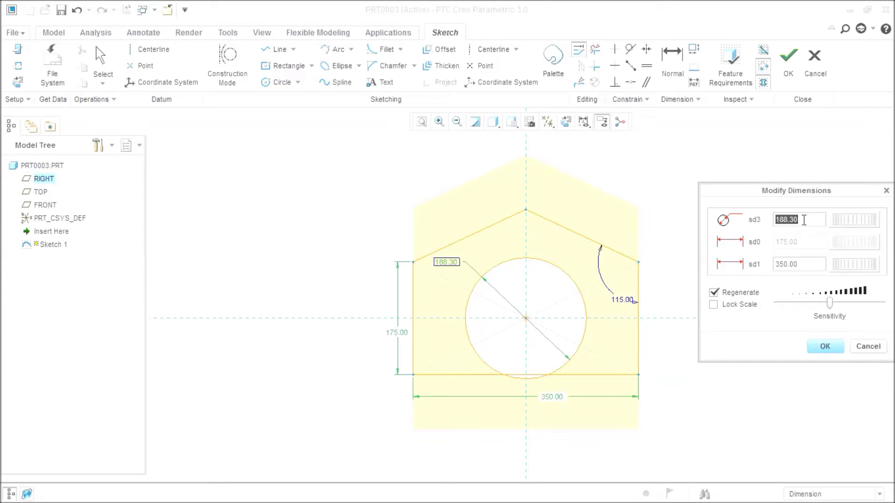
text(sd0/2)
key(Return)
click(714, 287)
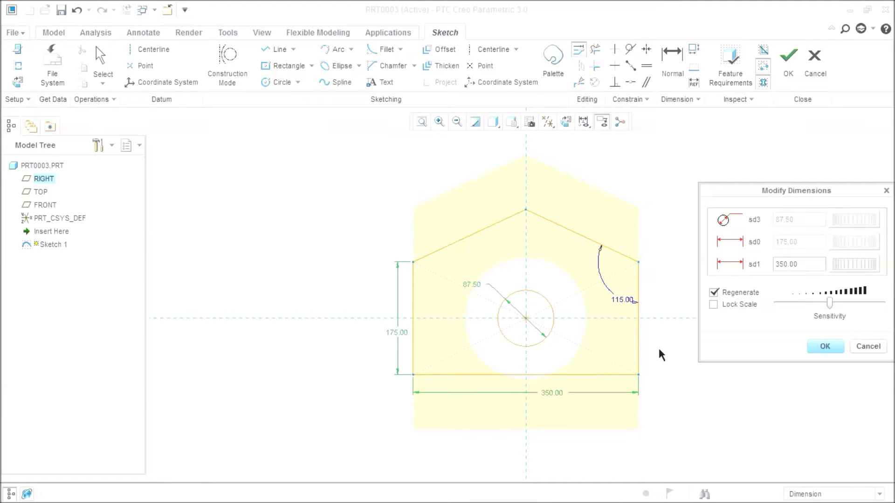
- Apply the modified dimensions and complete Sketch 1
click(823, 348)
click(784, 295)
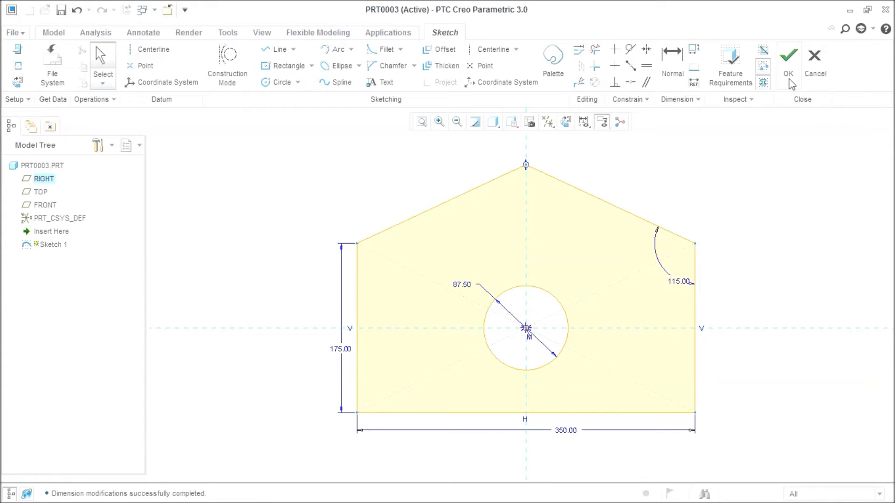
click(790, 79)
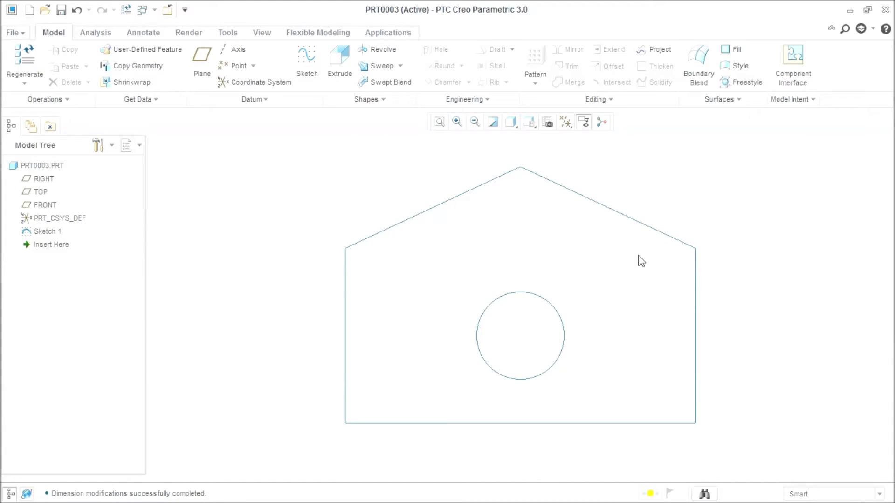
- Choose Edit Dimensions on Sketch 1 to show its 175.00 height, Ø87.50 hole and 115.00° angle
click(47, 232)
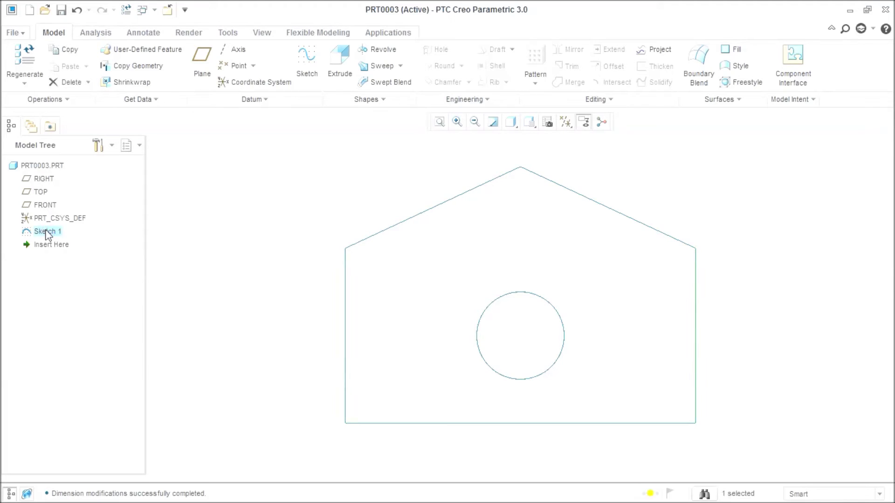
right_click(49, 233)
click(208, 207)
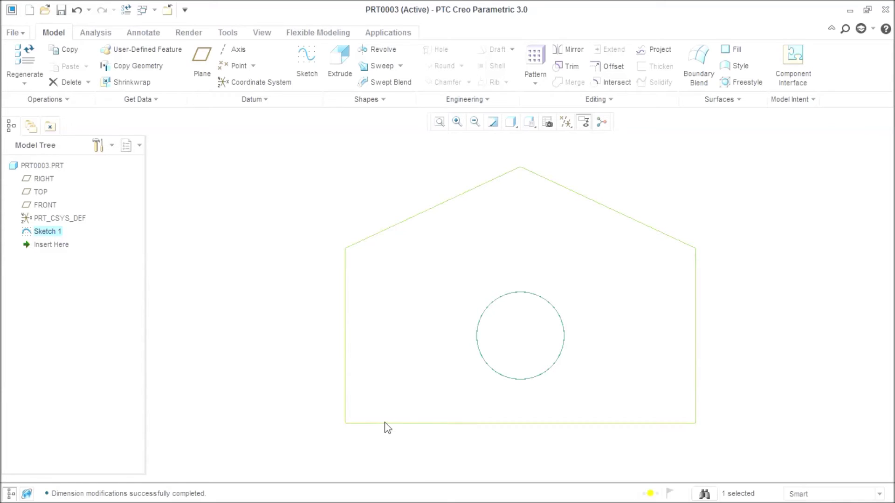
right_click(57, 236)
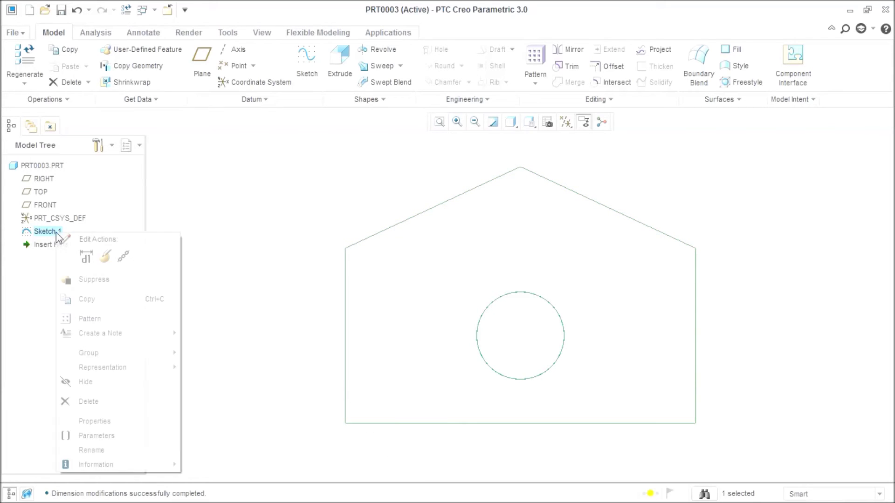
click(85, 266)
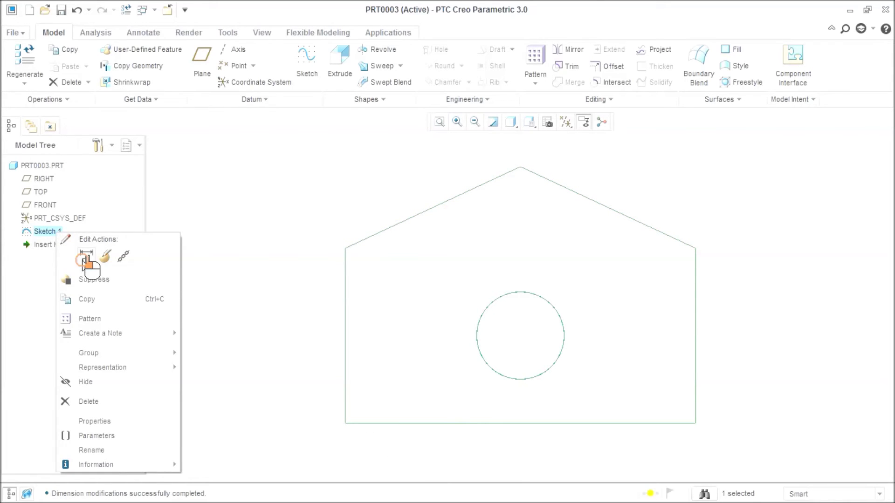
- Change the 350.00 width to 1000, then regenerate with Ctrl+G so height becomes 500 and hole Ø250
double_click(554, 440)
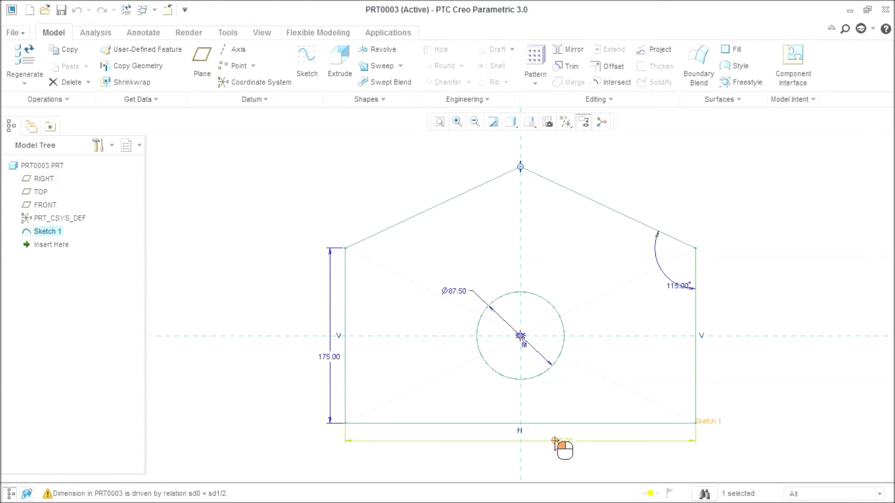
text(1000)
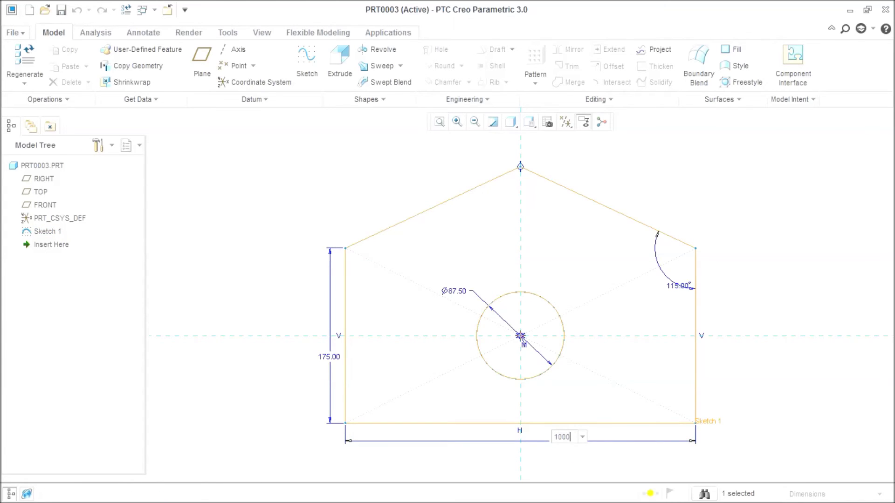
key(Return)
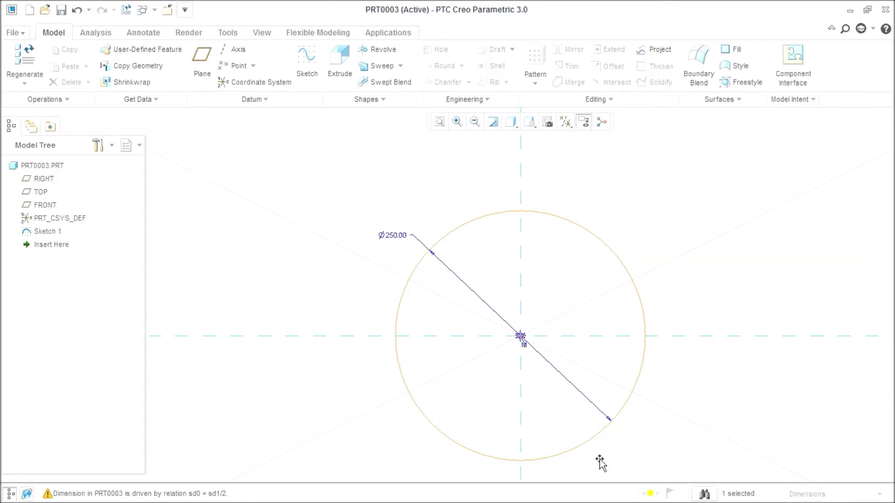
scroll(577, 396, down, 3)
scroll(577, 396, up, 8)
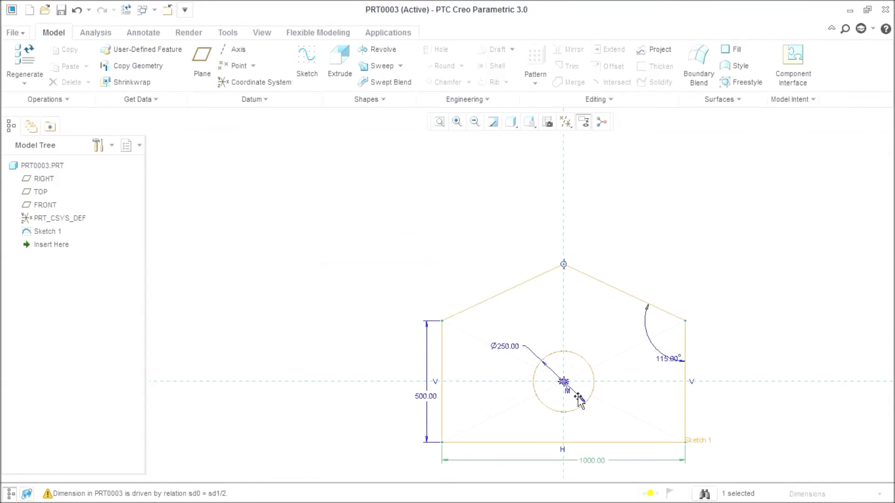
scroll(578, 401, up, 2)
scroll(614, 458, down, 2)
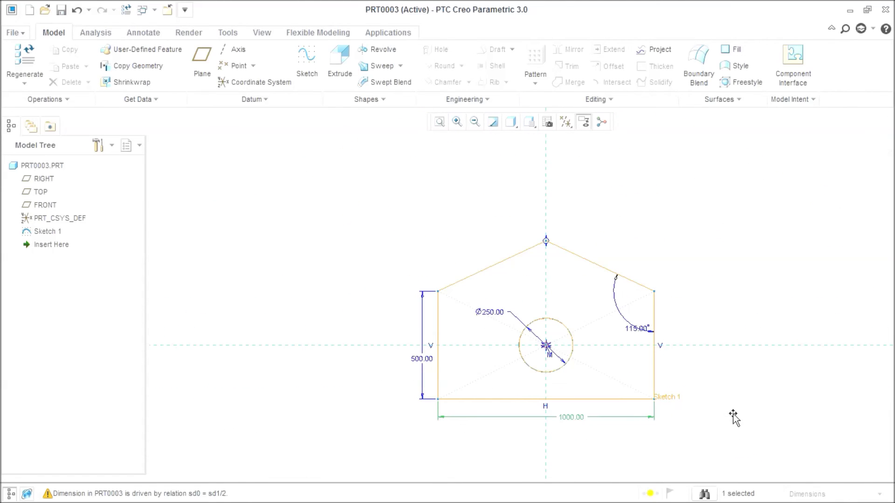
click(746, 297)
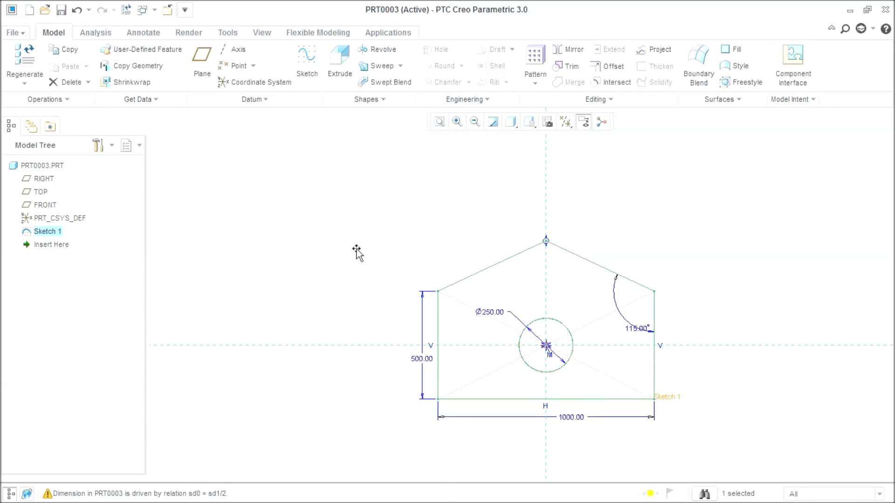
key(ctrl+g)
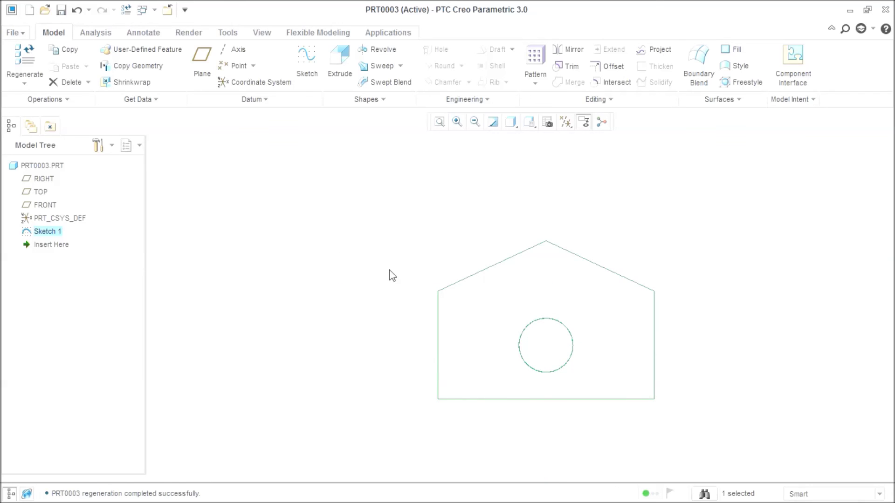